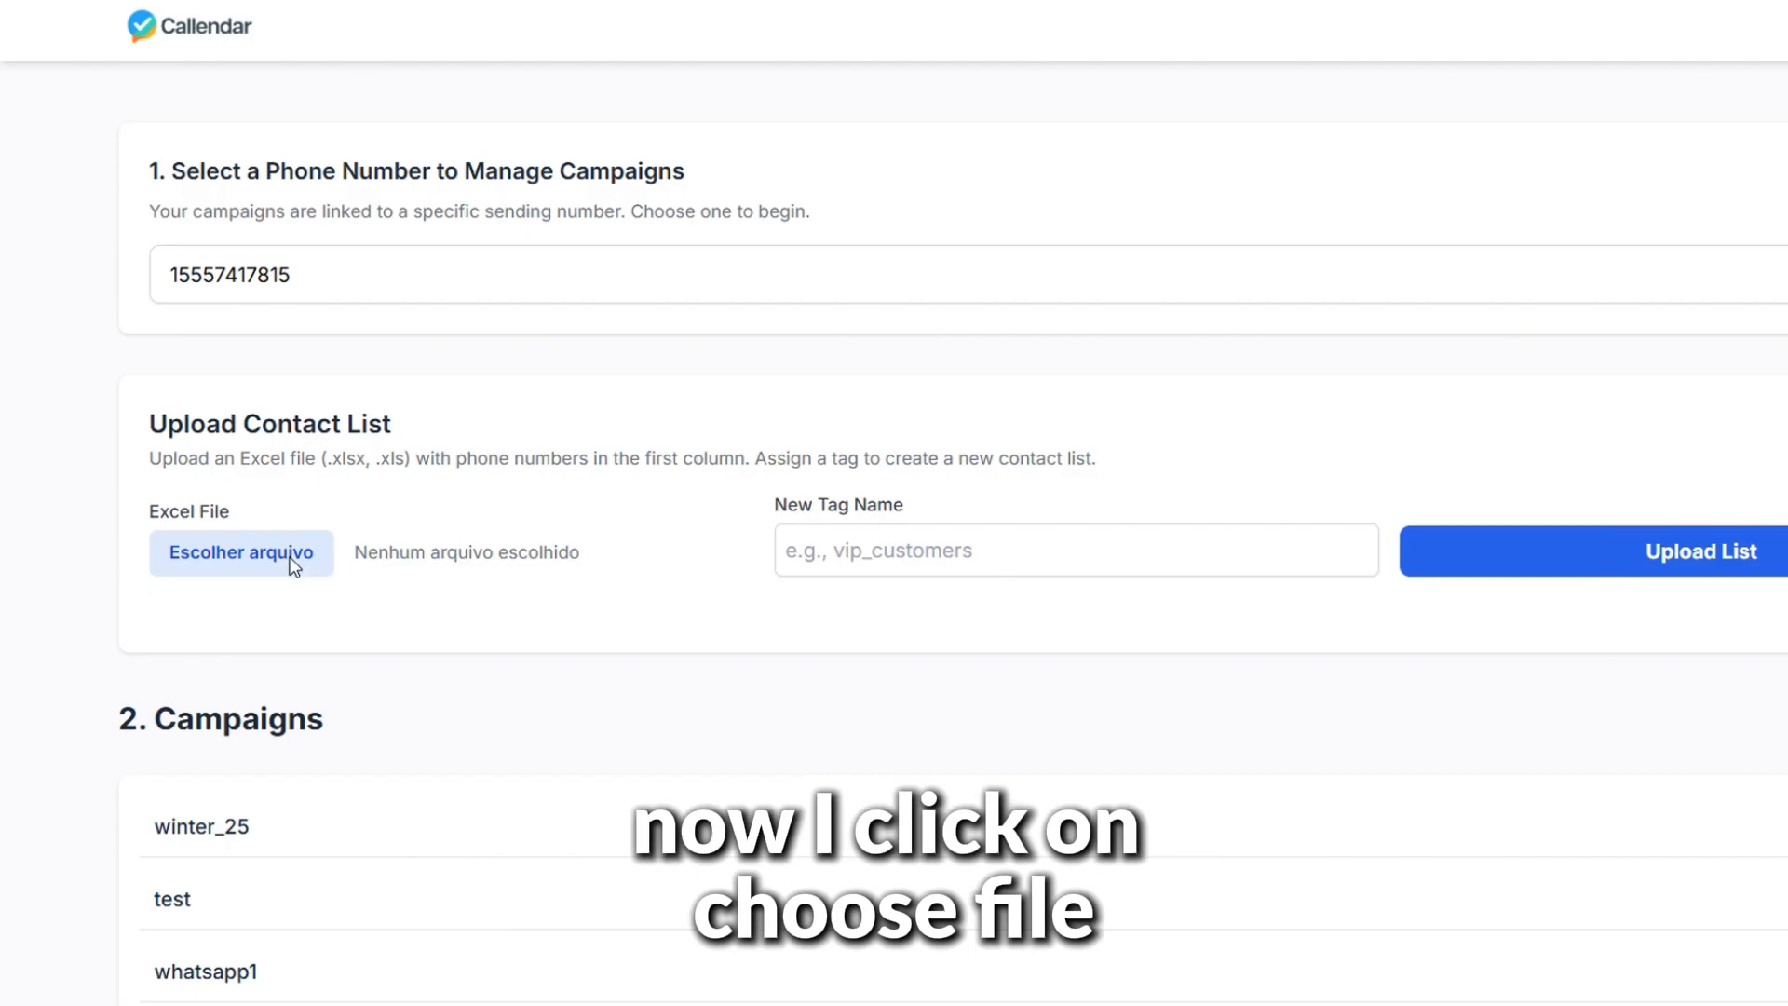
Upload Whatsapp (1).xlsx as a contact list under the new tag WhatsLeads1
left_click(292, 567)
double_click(686, 136)
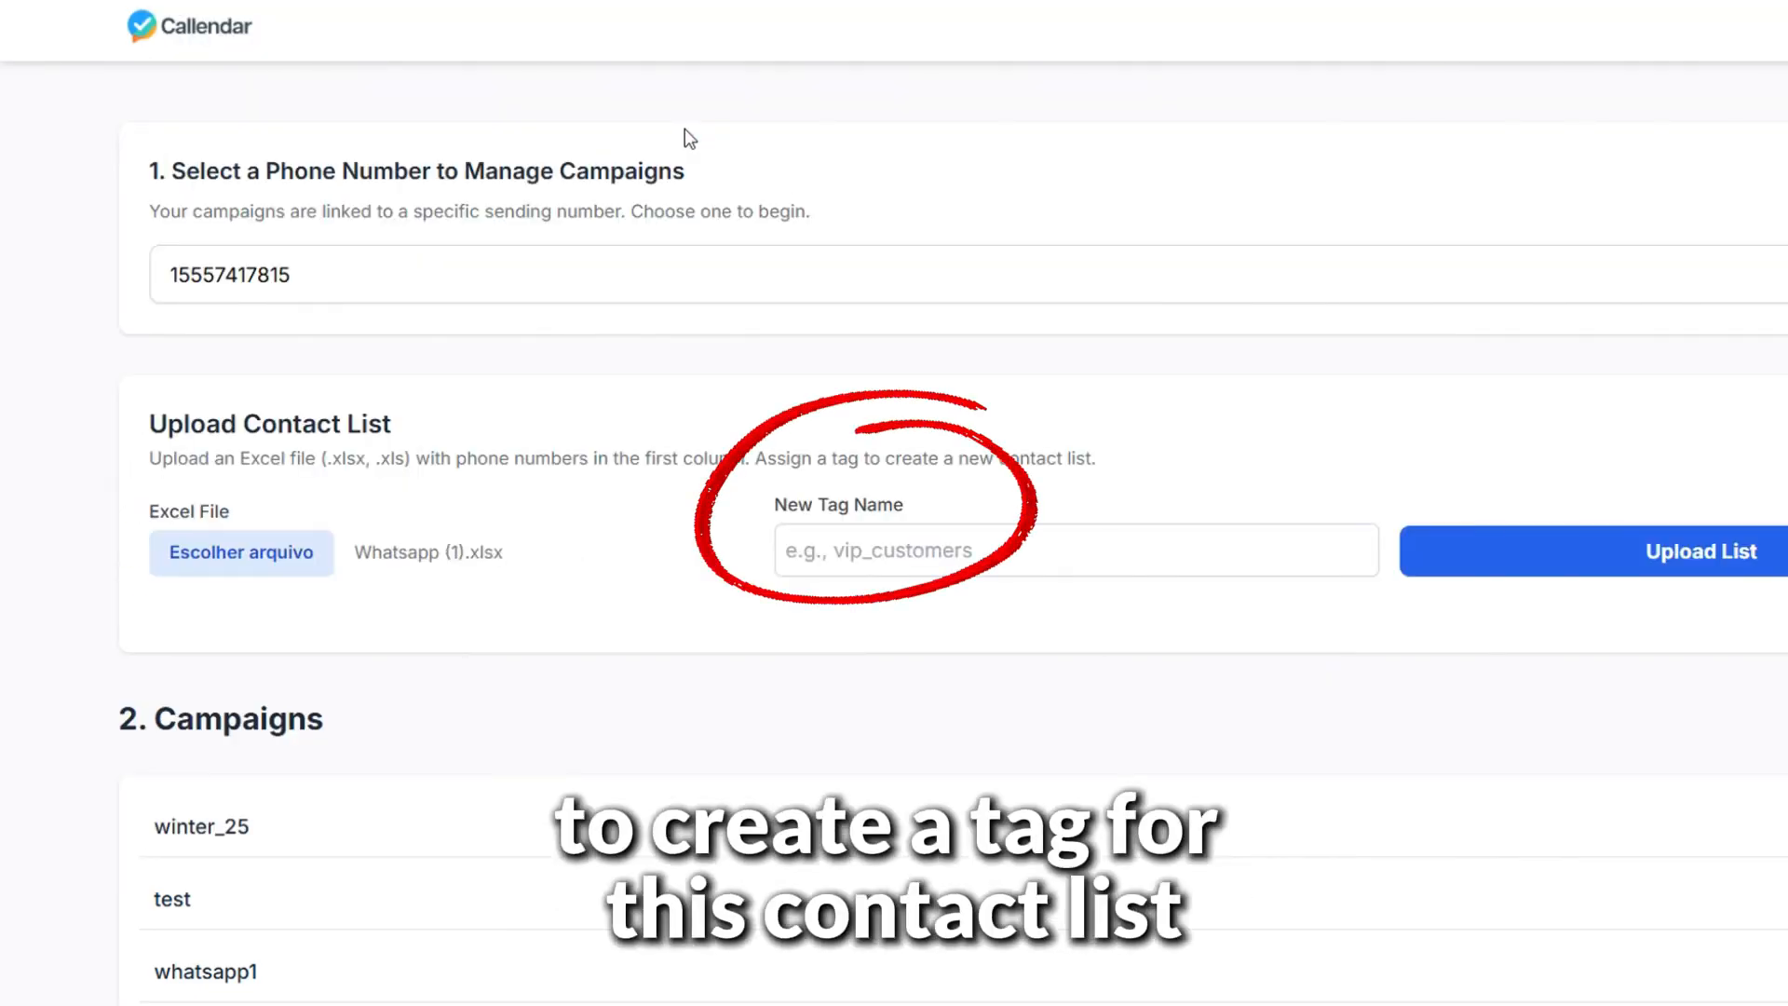
left_click(969, 535)
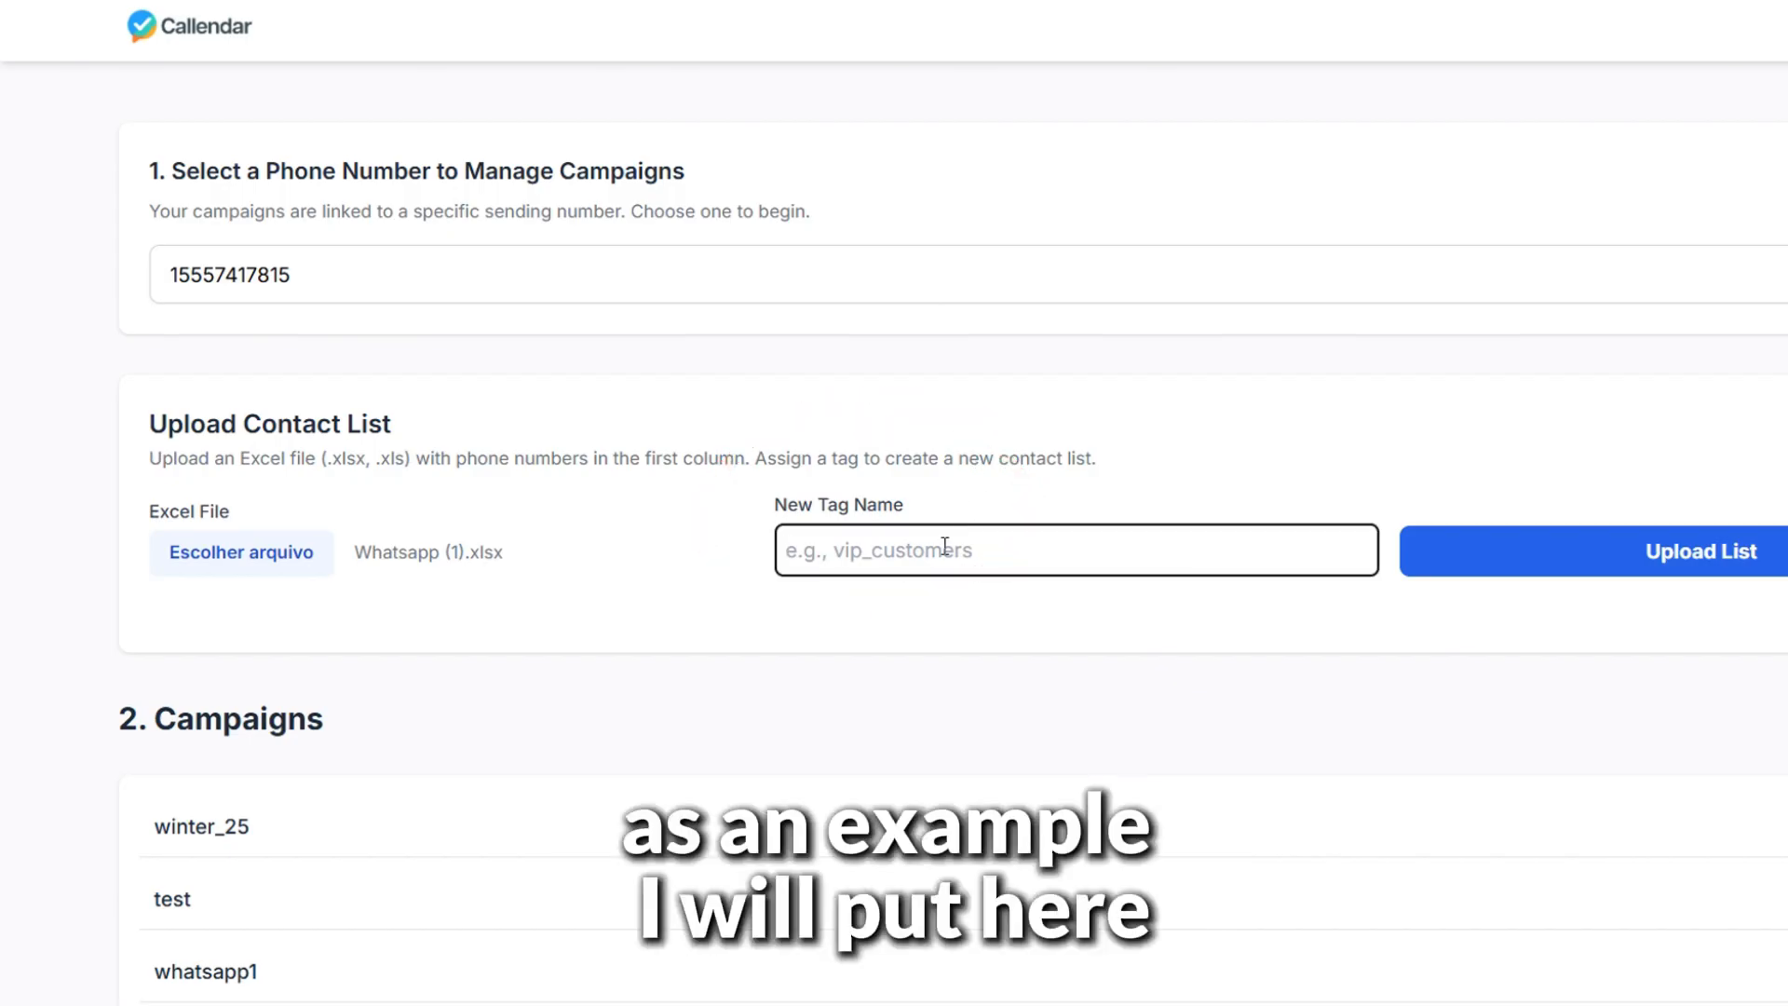
type("WhatsLeads1")
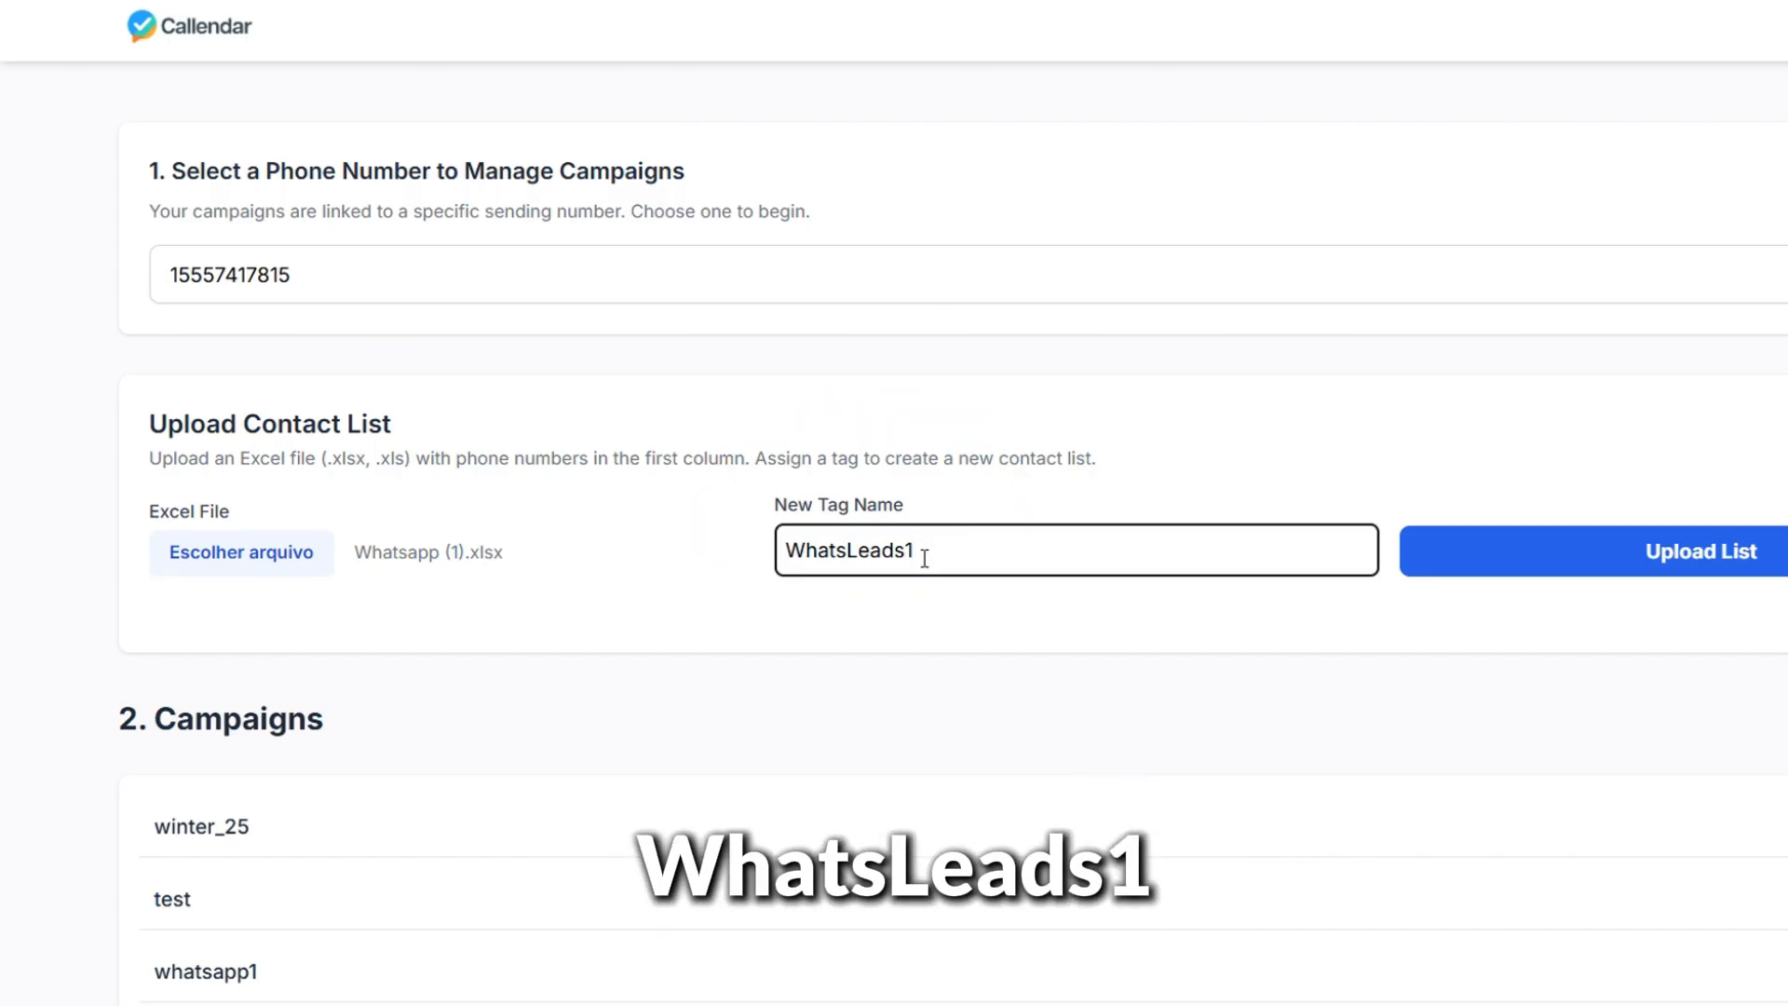
left_click(1531, 570)
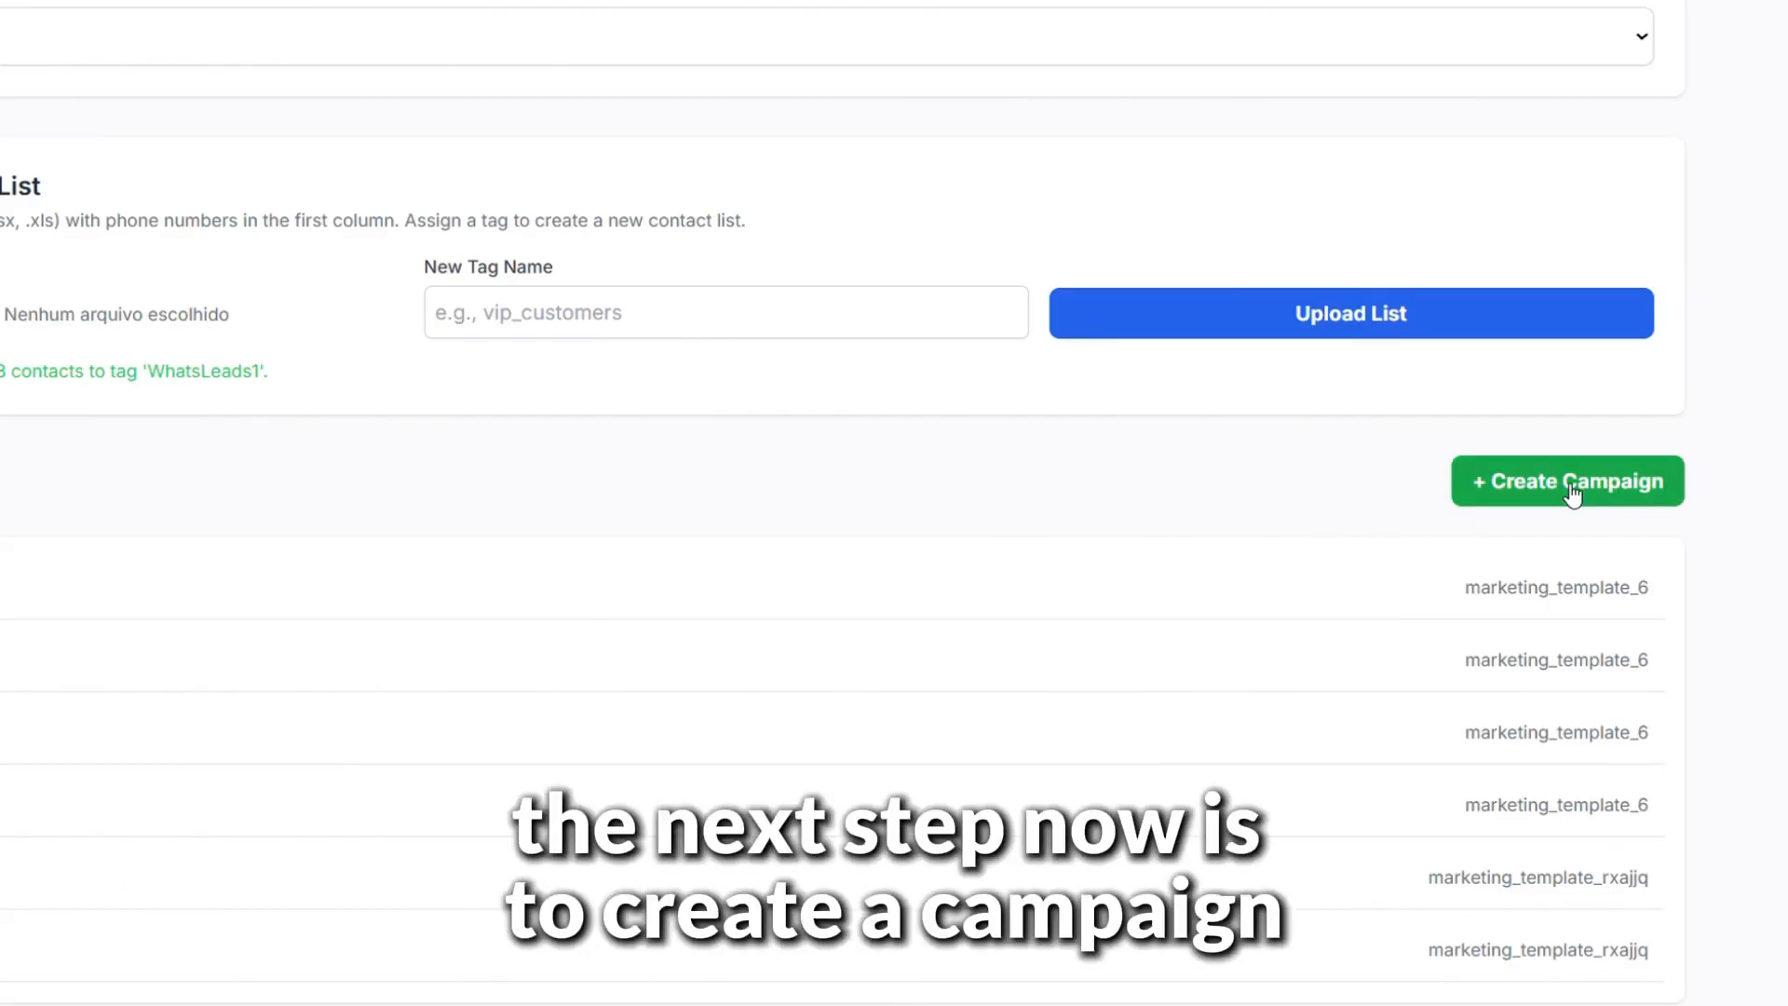
Create and save the campaign medical_center2 using the Medical Center 2 journey
left_click(1572, 492)
left_click(674, 421)
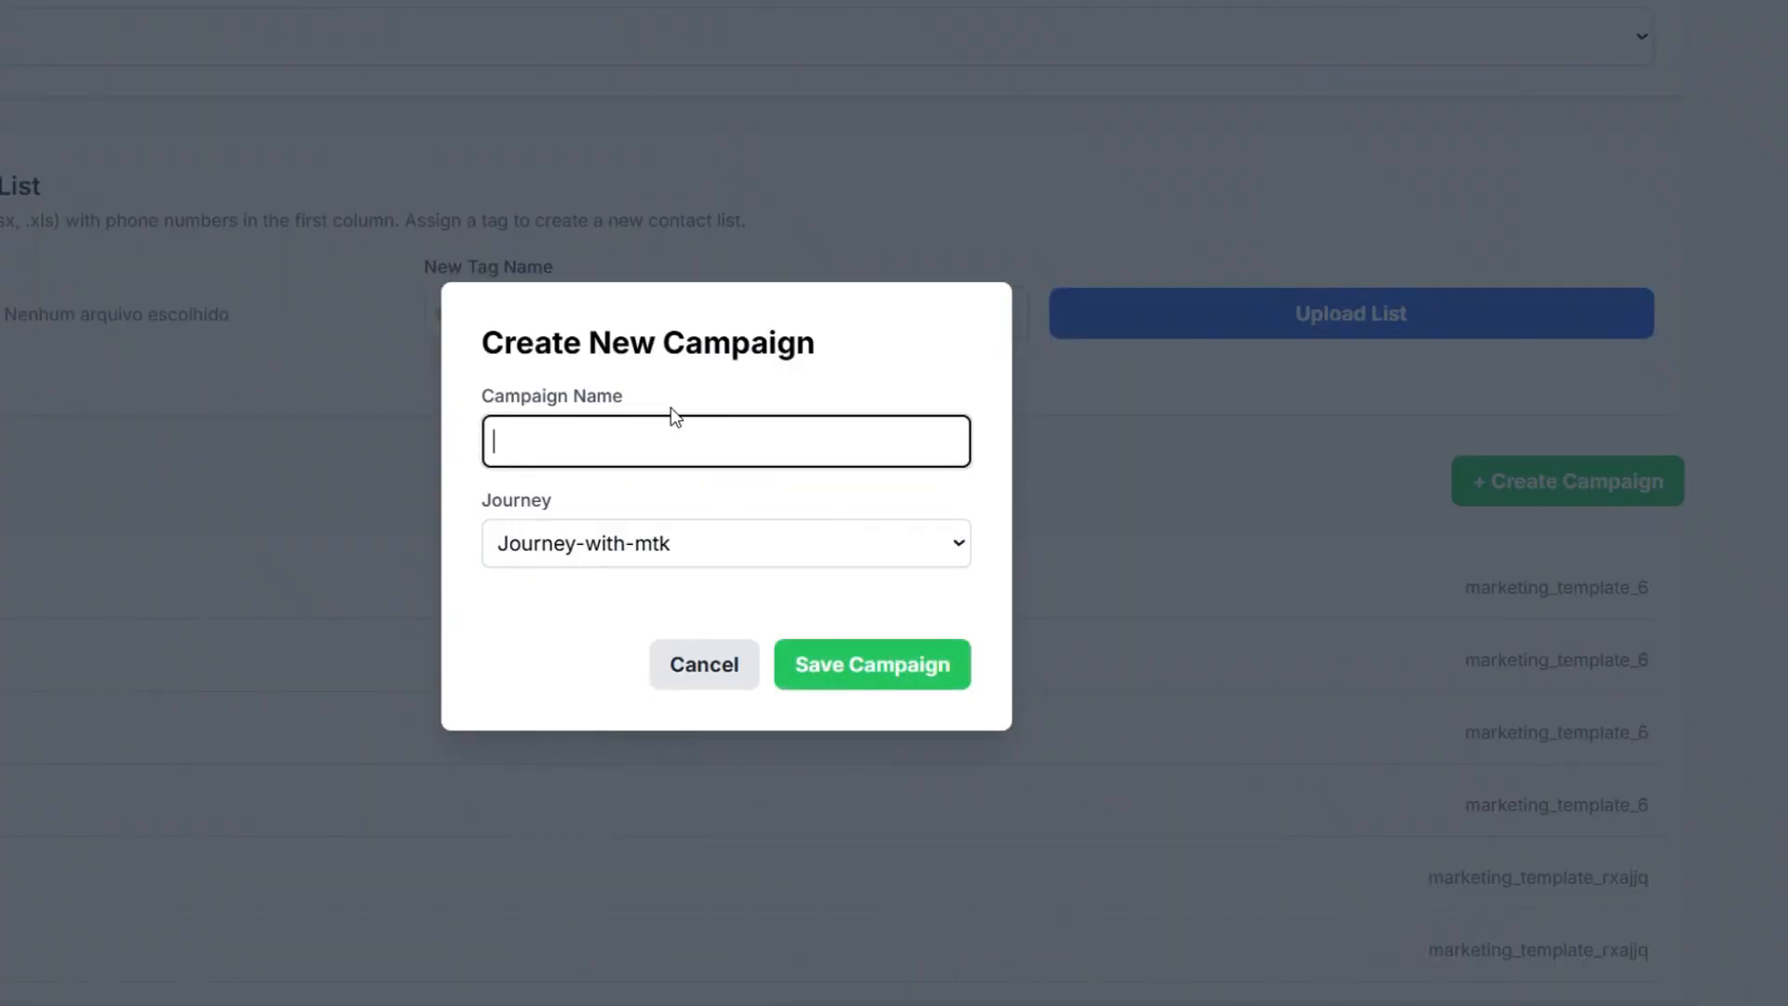
type("medical_cen")
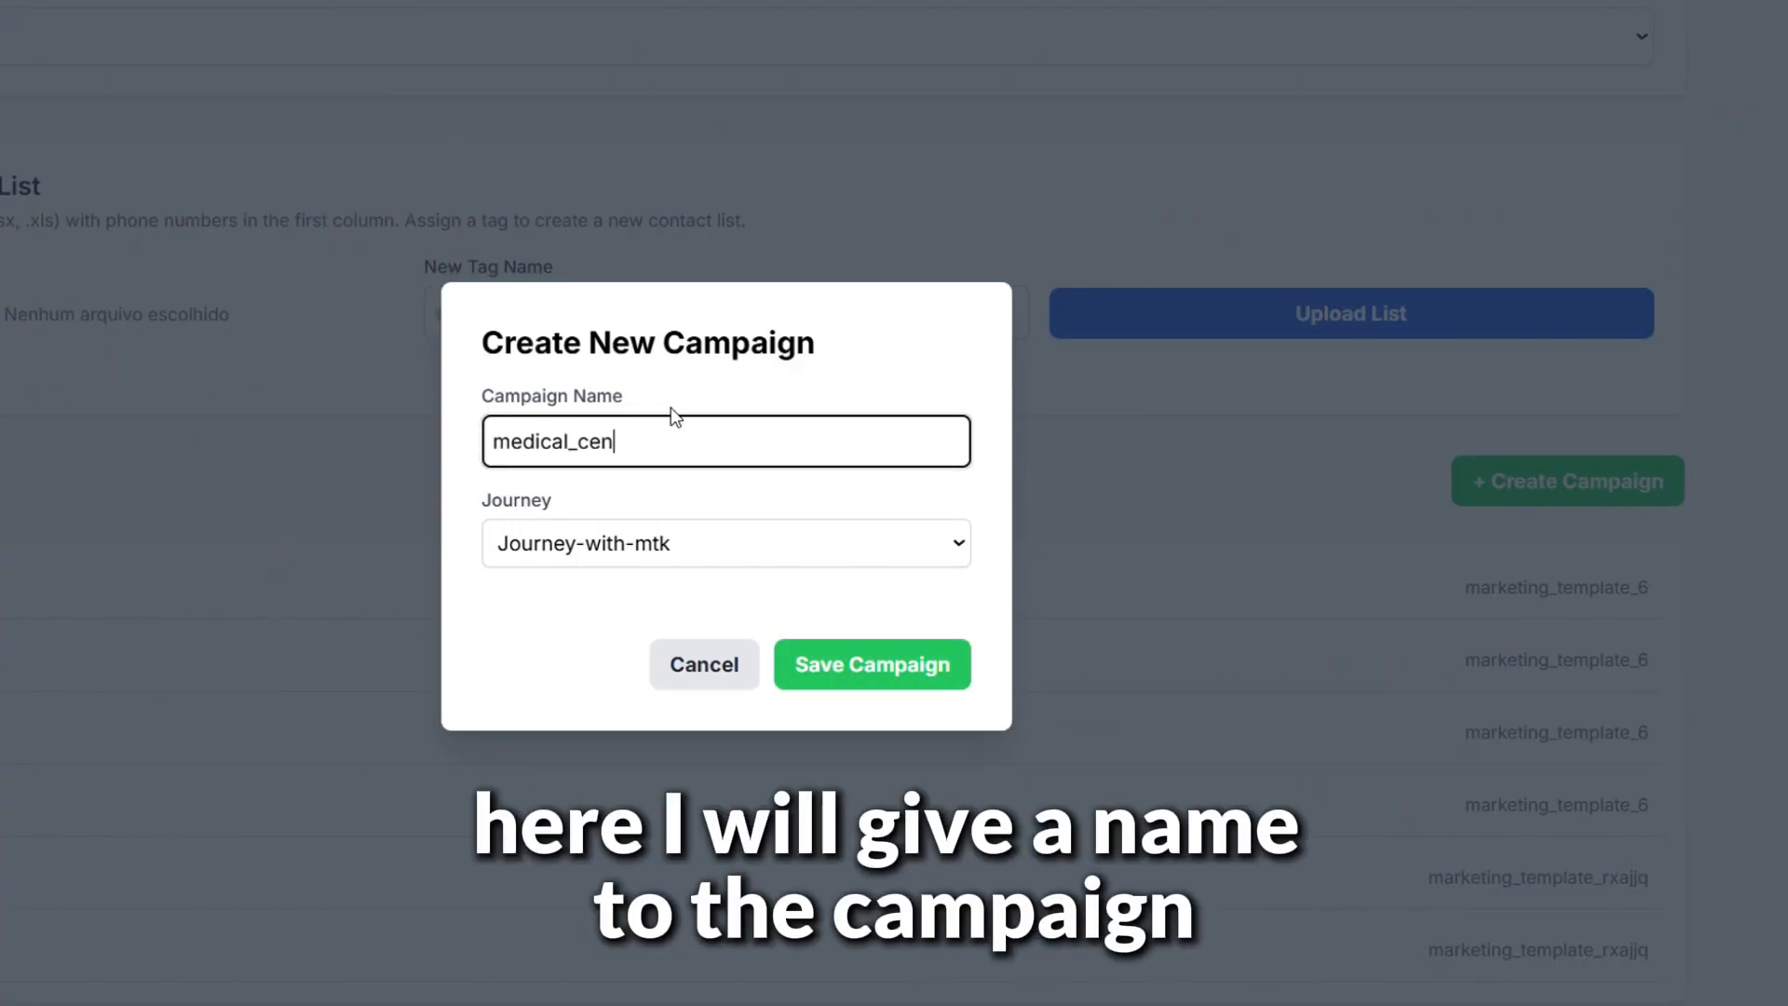
type("ter2")
left_click(591, 558)
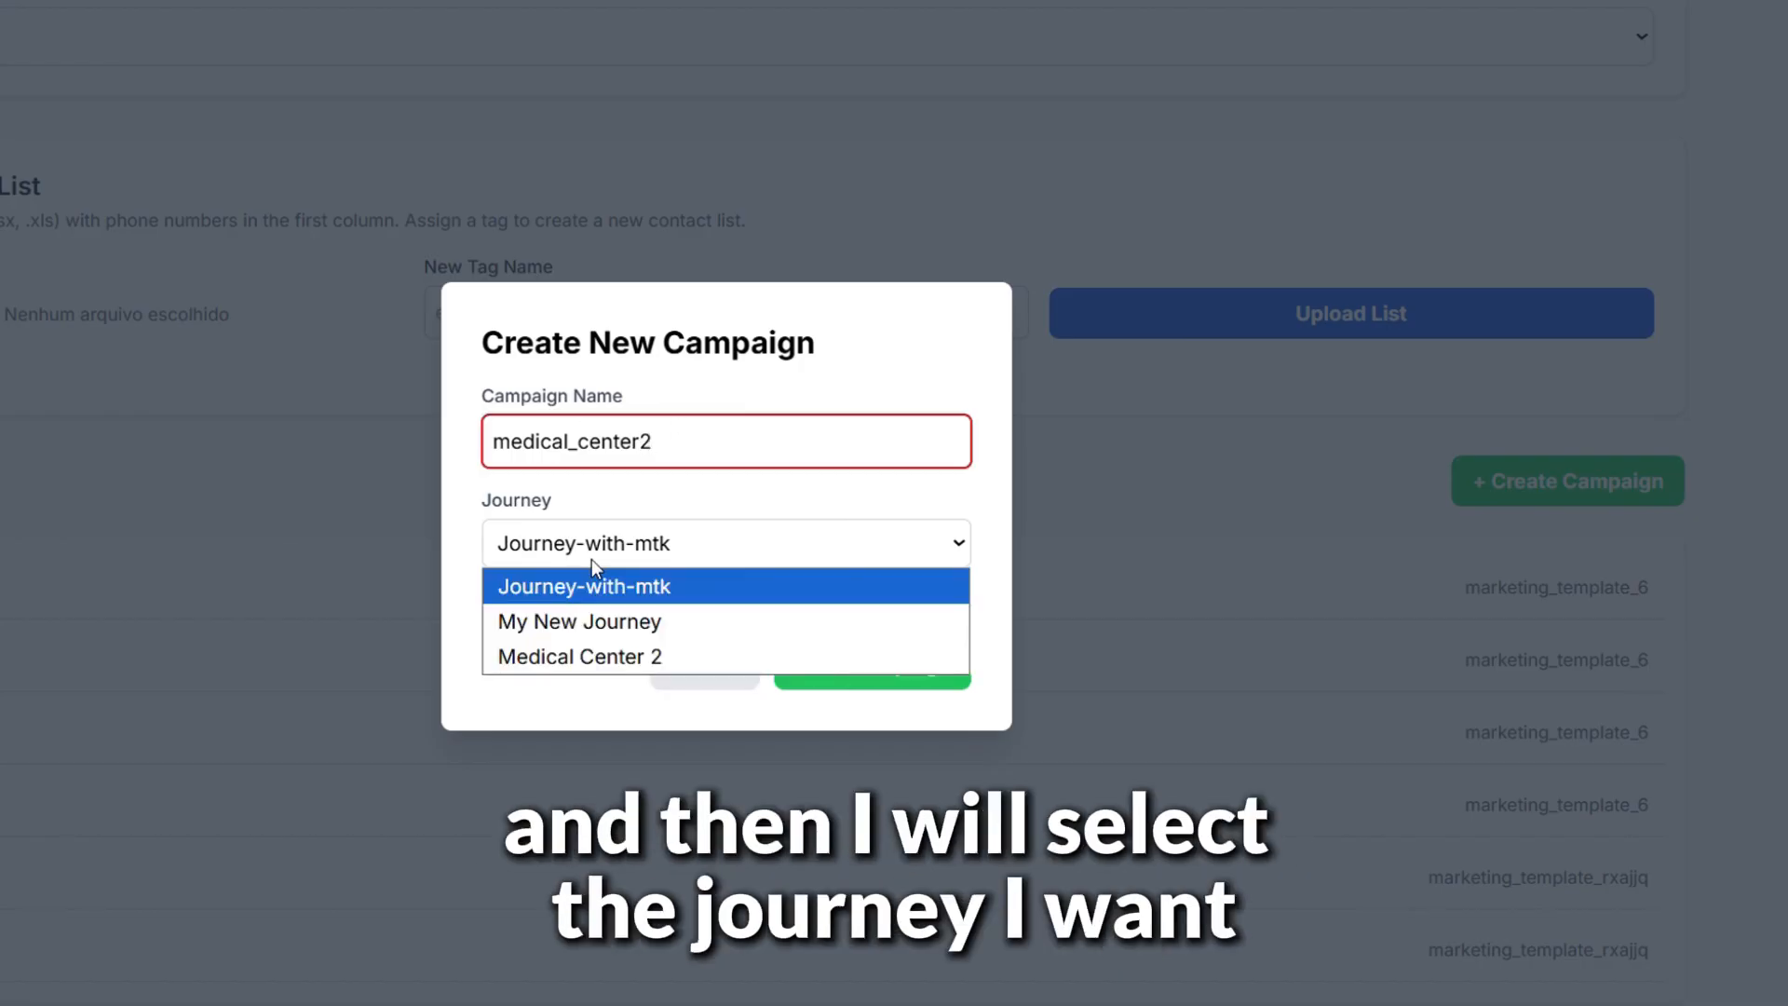
left_click(656, 659)
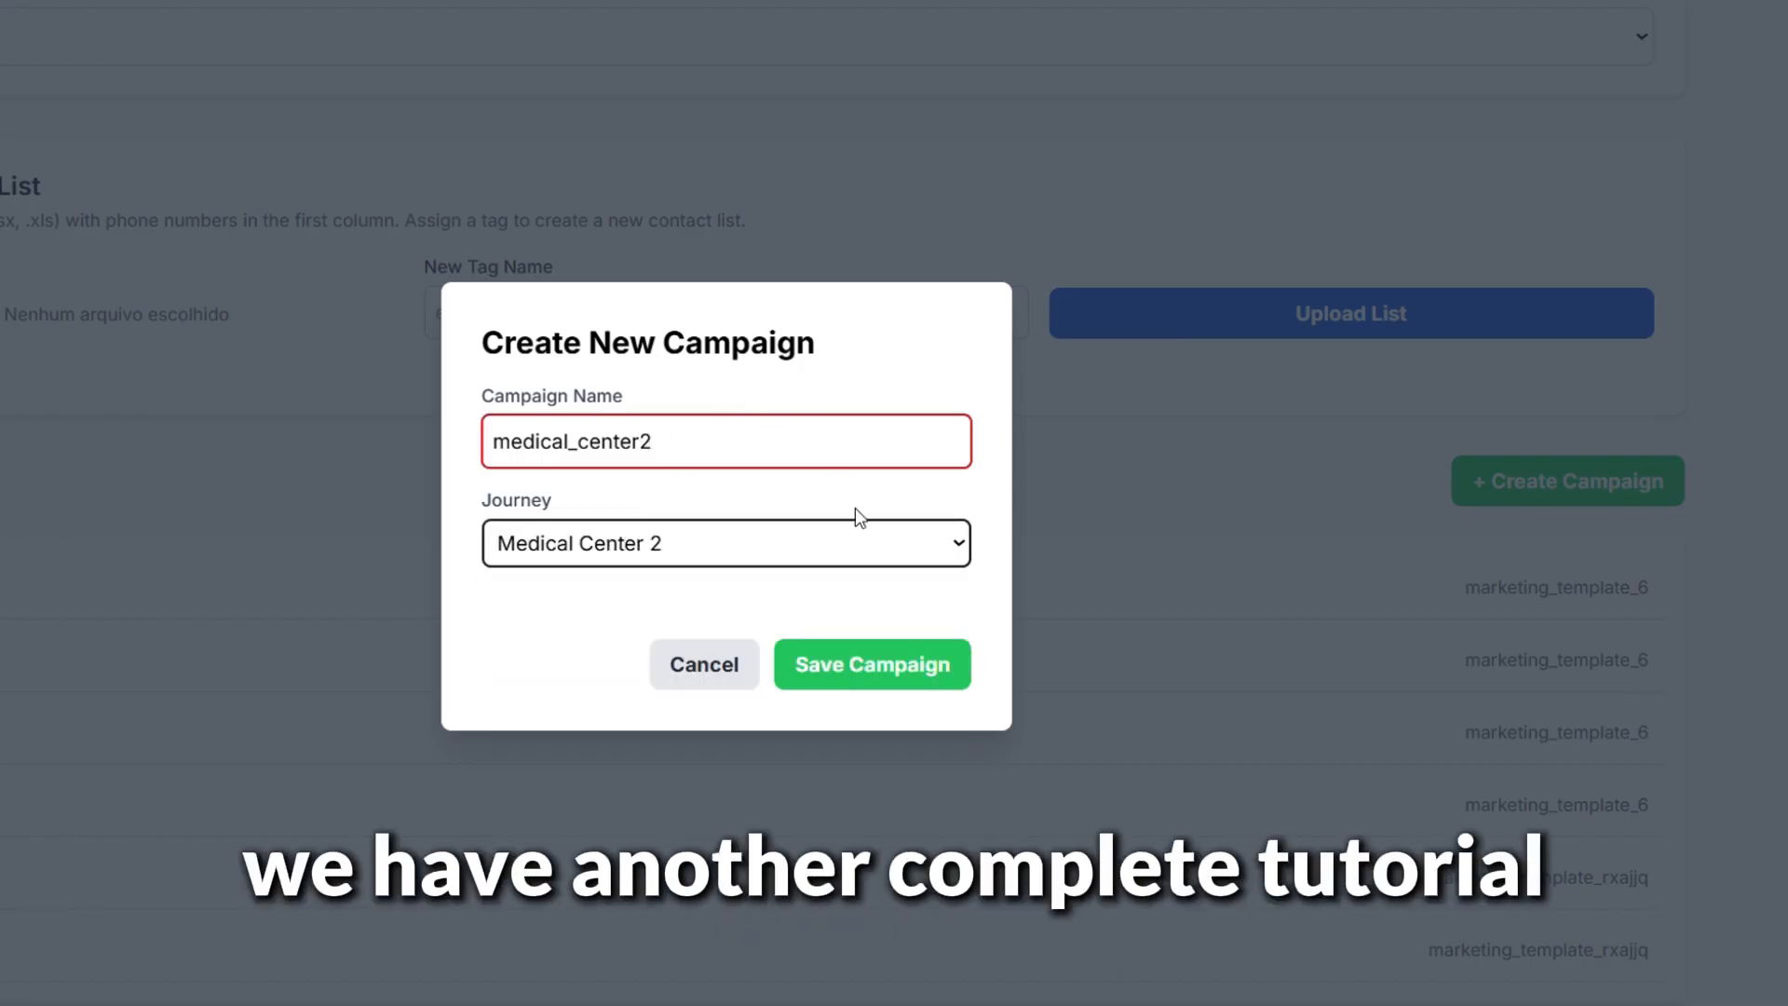
left_click(892, 683)
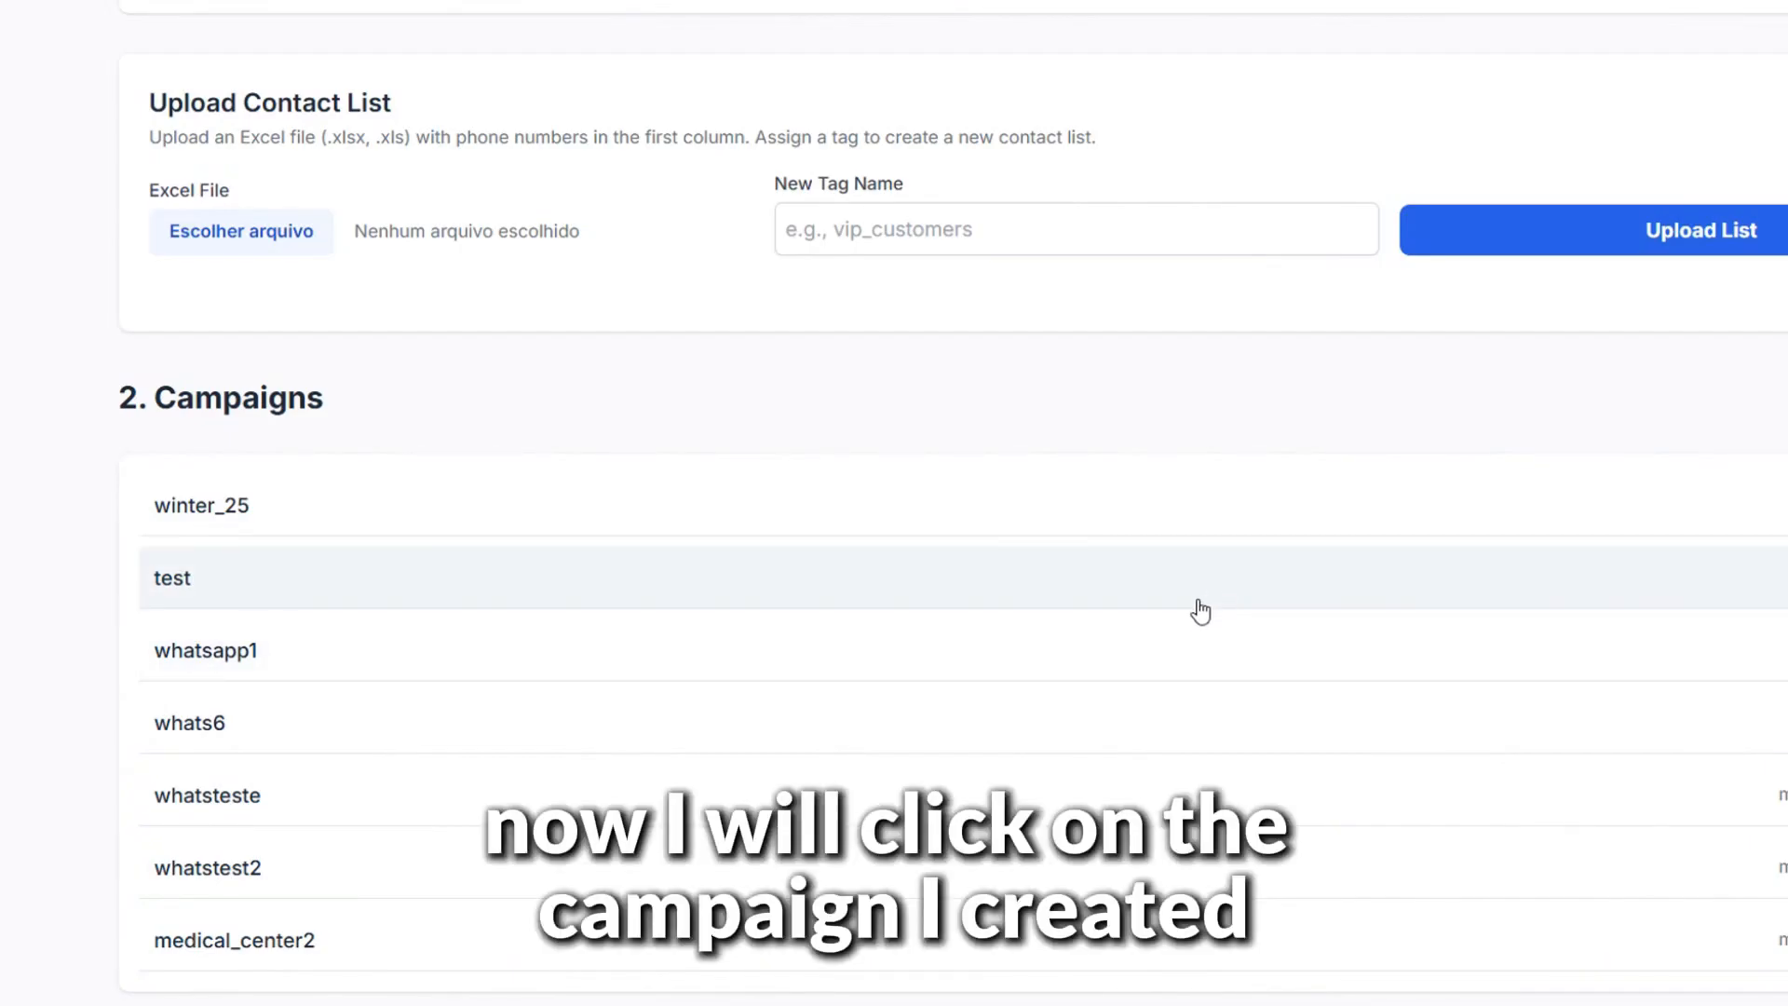
Send medical_center2 to the whatsleads1 tag and confirm, getting Success: 3, Errors: 0
left_click(471, 945)
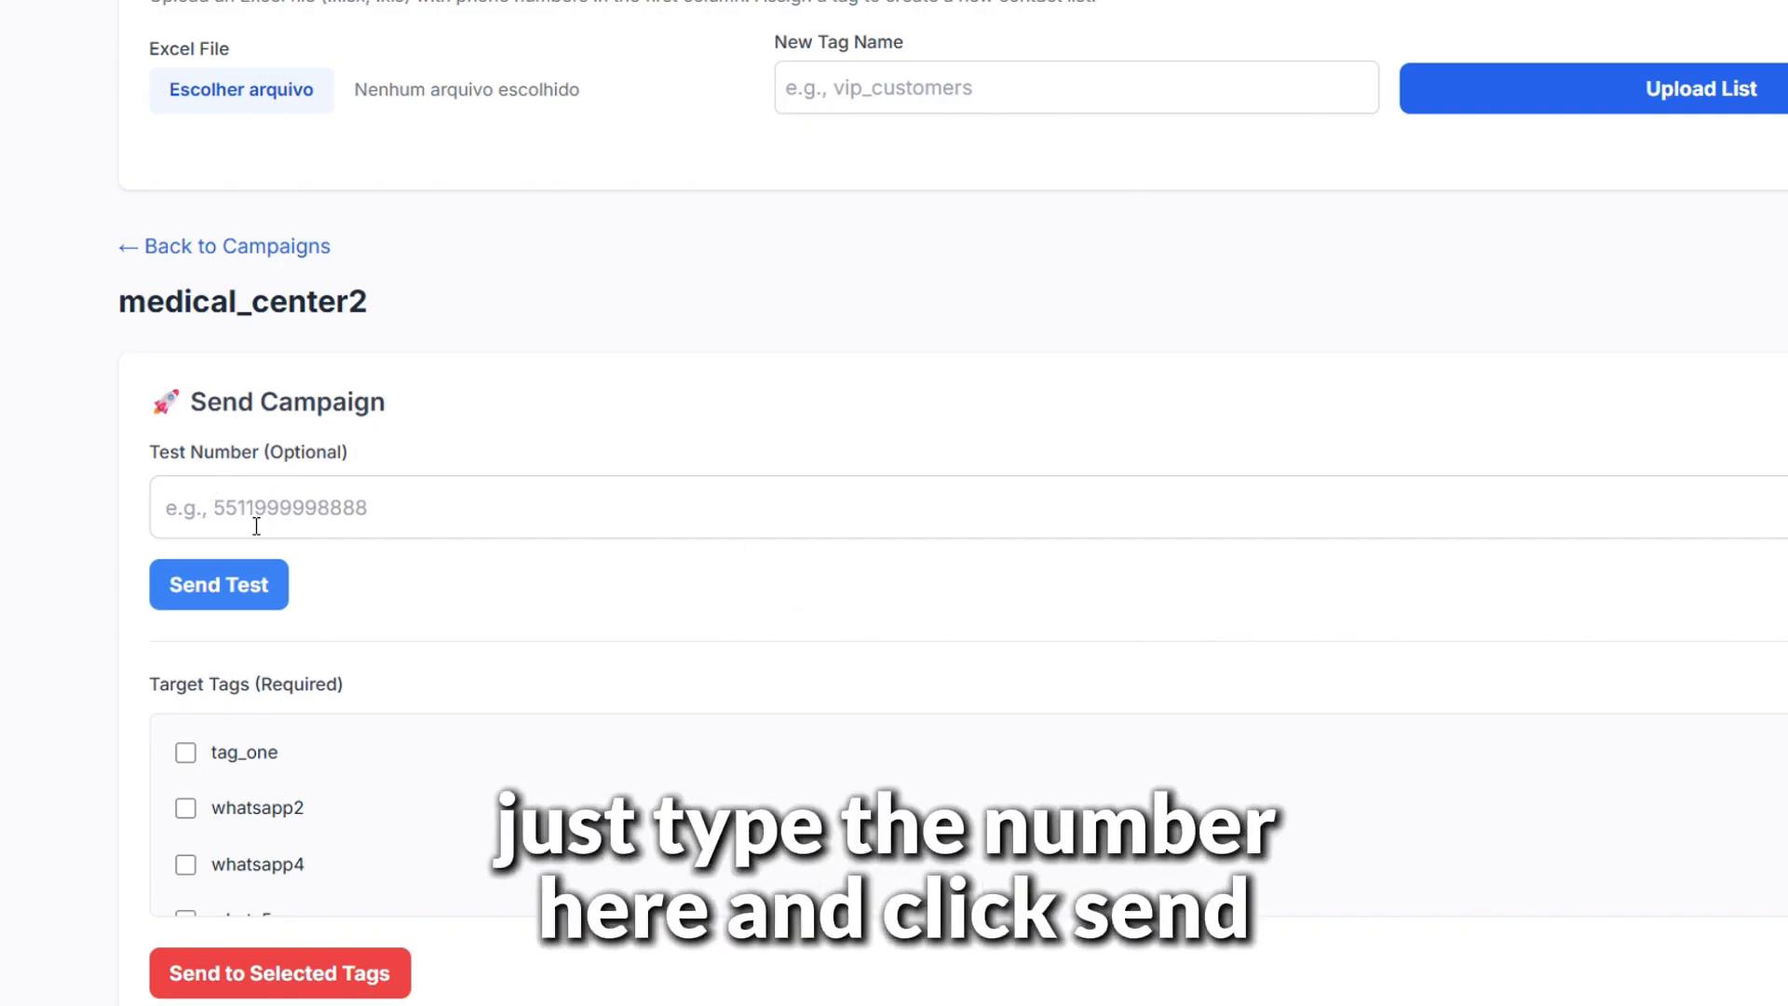
scroll(1141, 674, "down", 1)
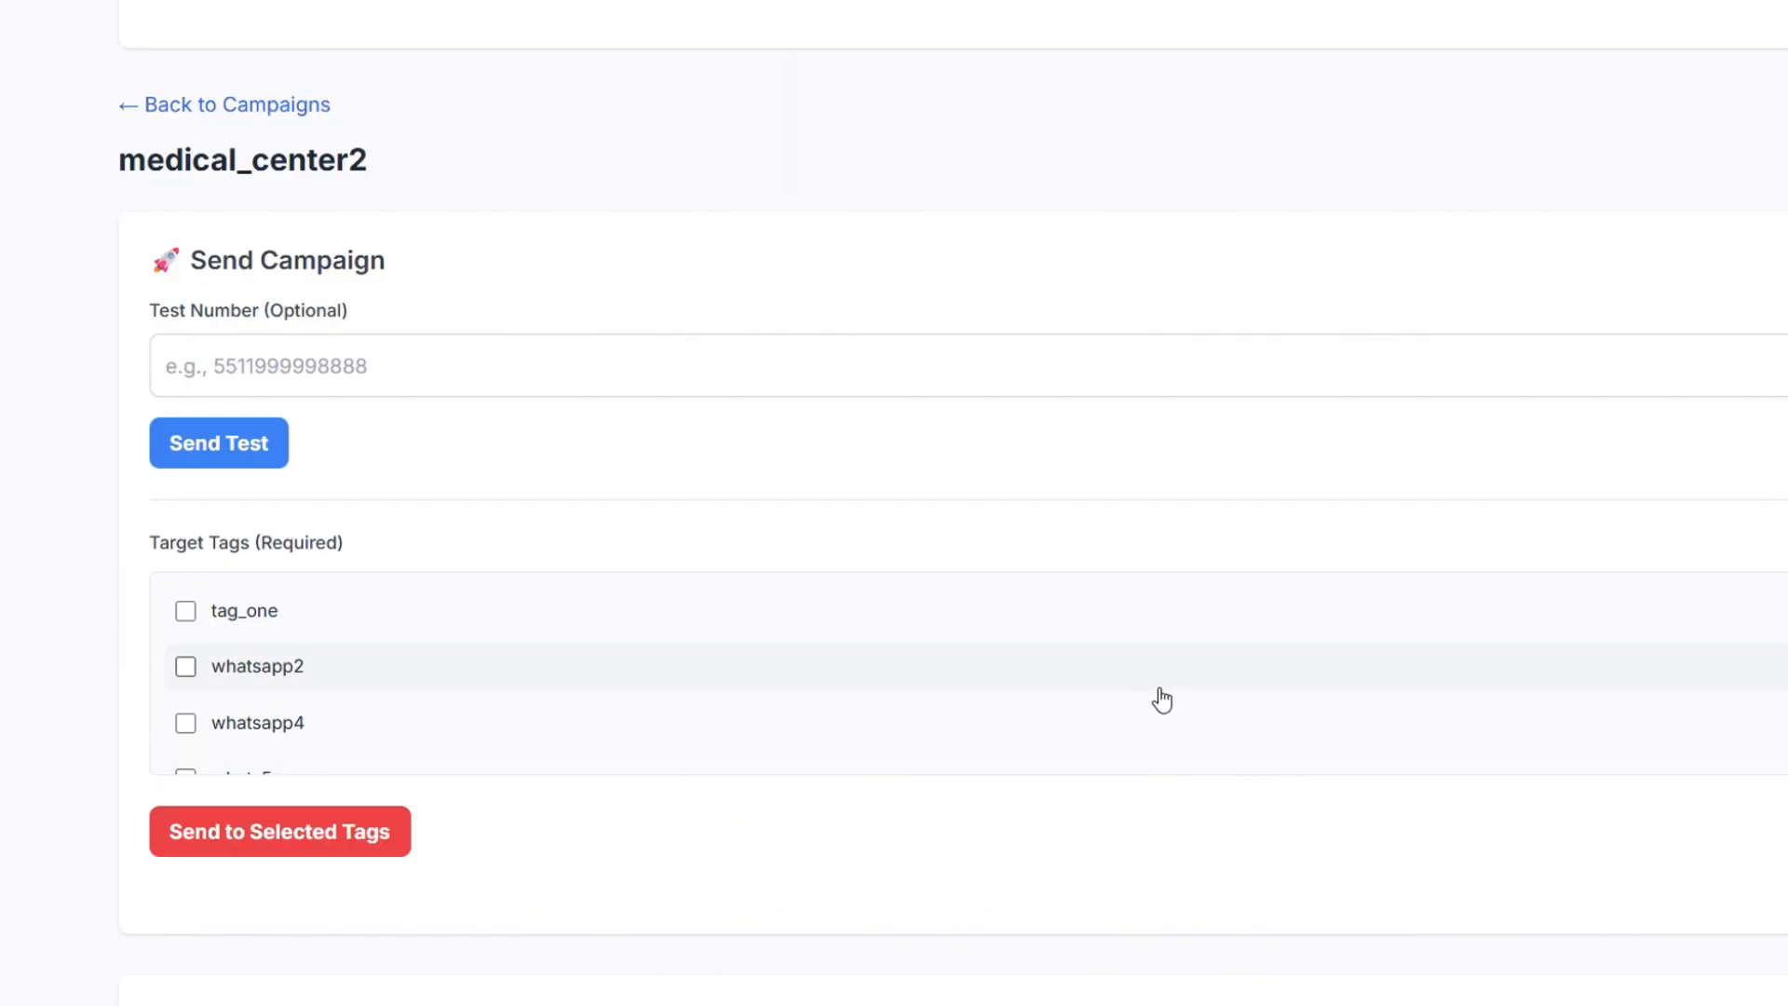
scroll(969, 673, "down", 3)
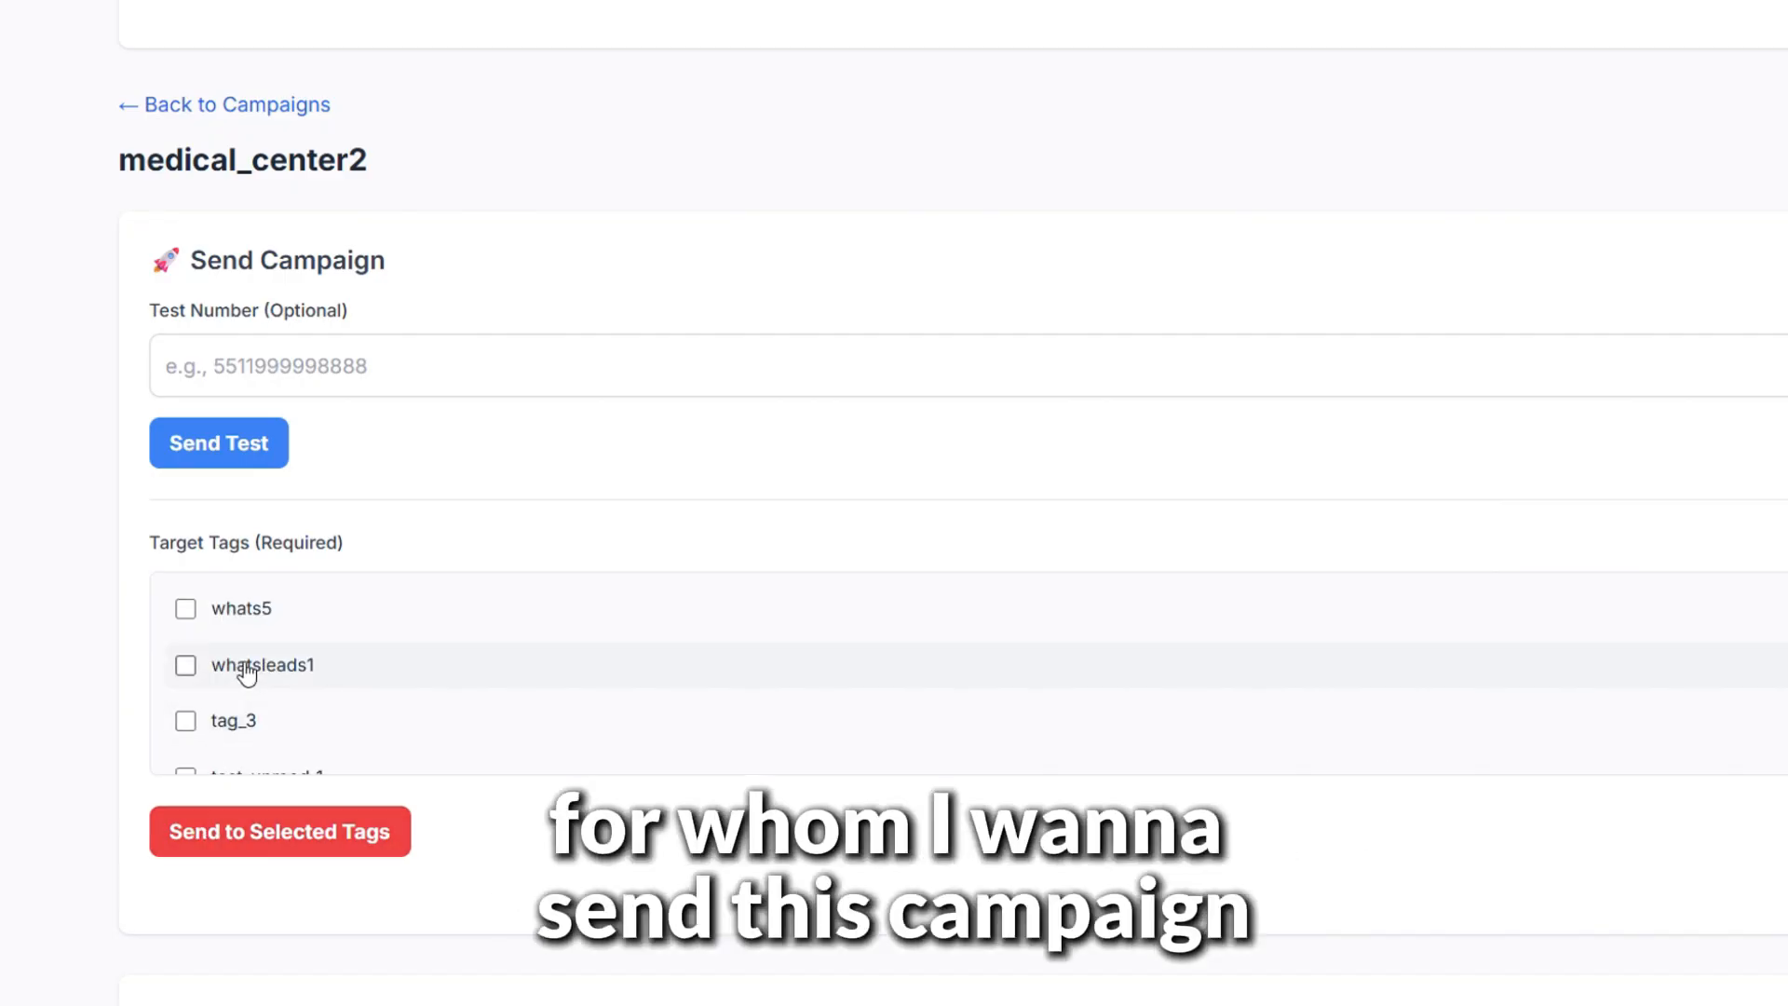
left_click(186, 667)
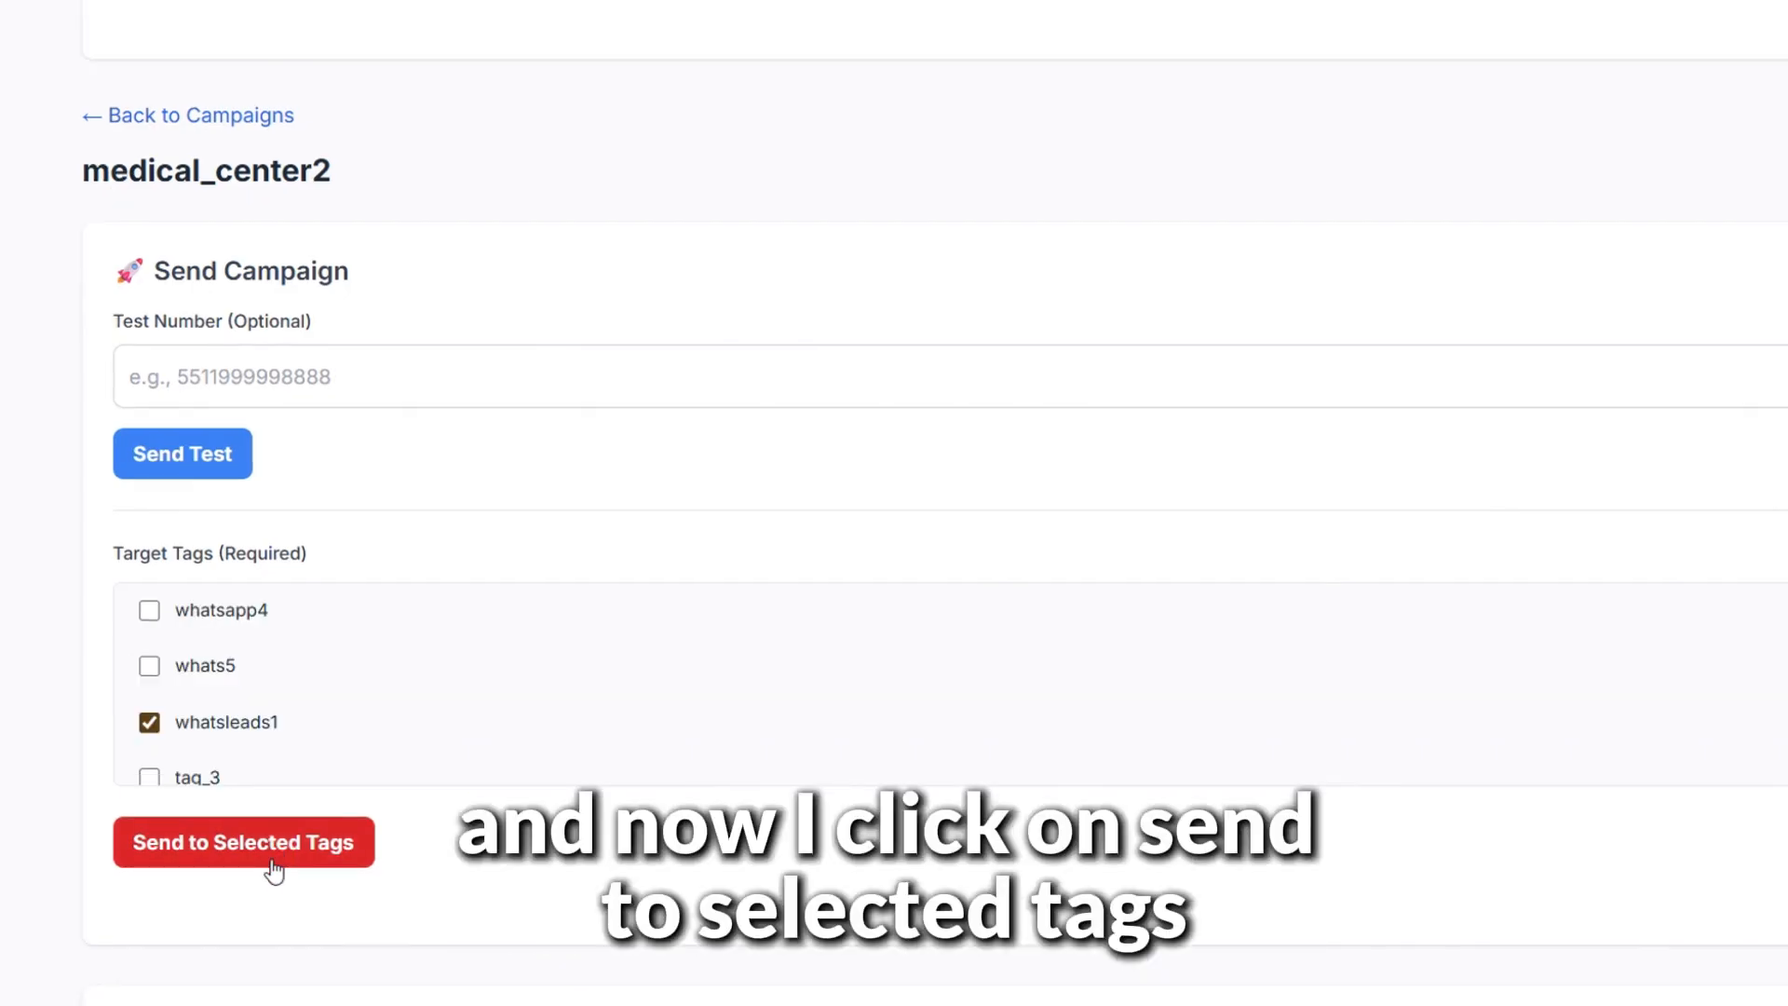
left_click(274, 870)
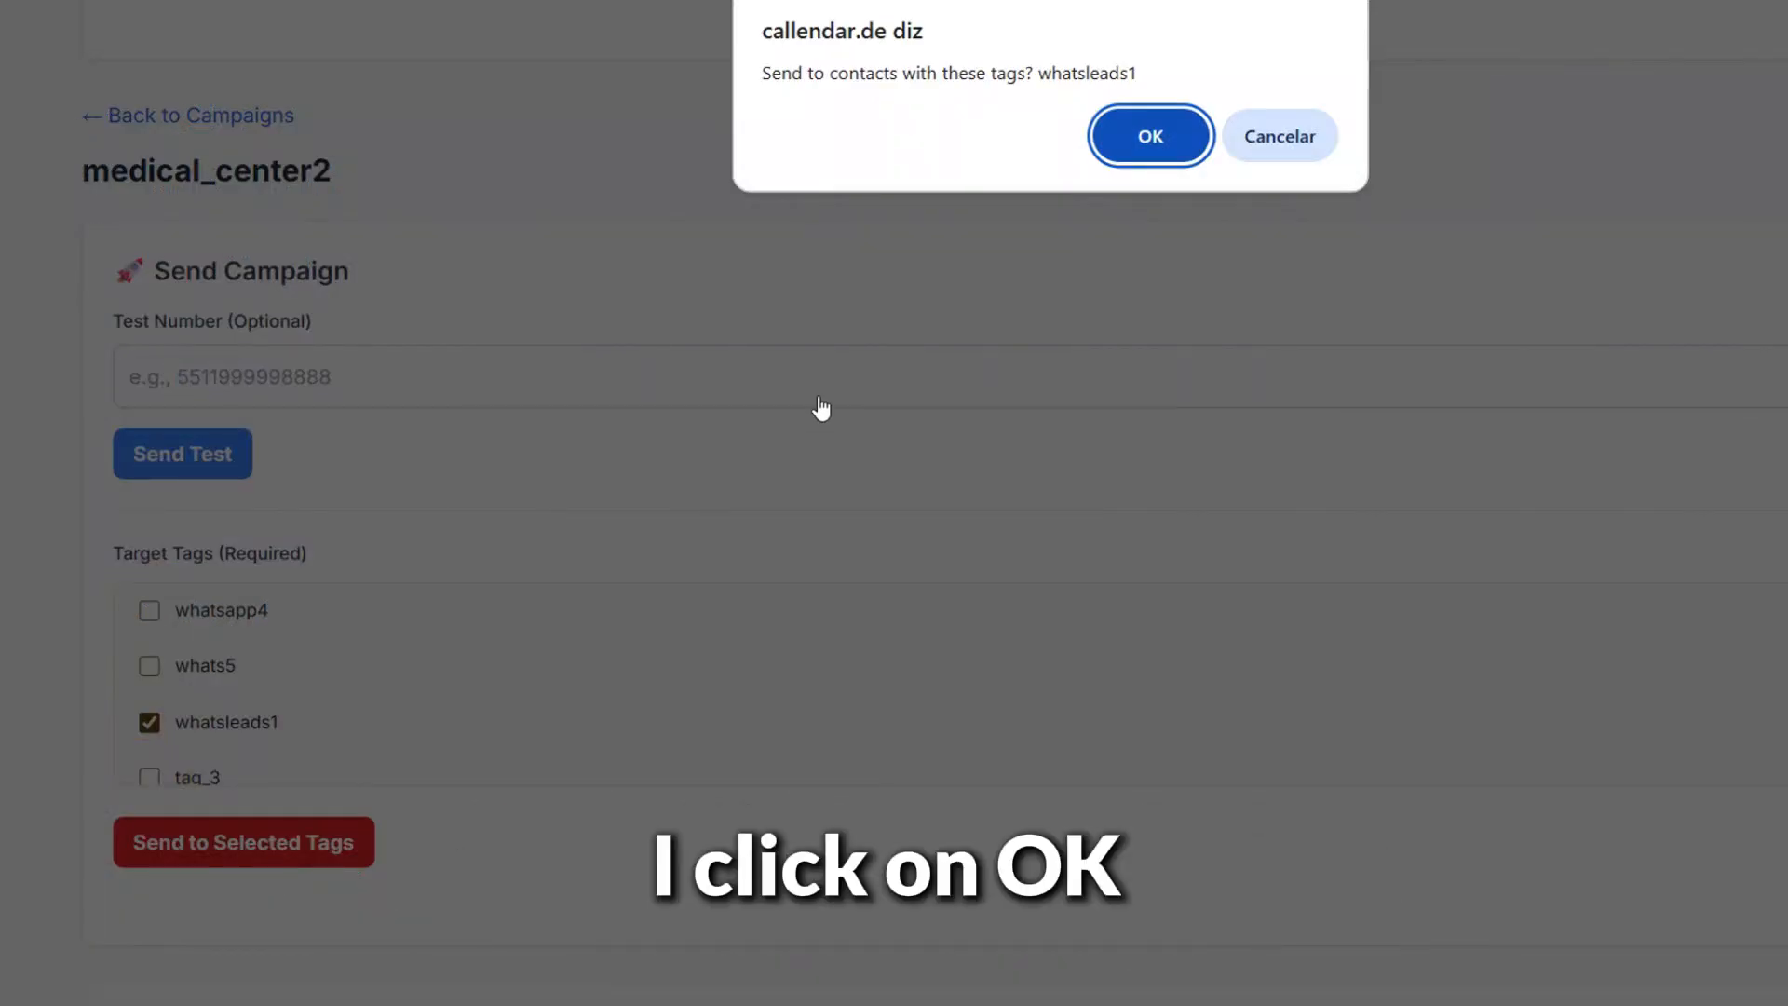
left_click(1140, 149)
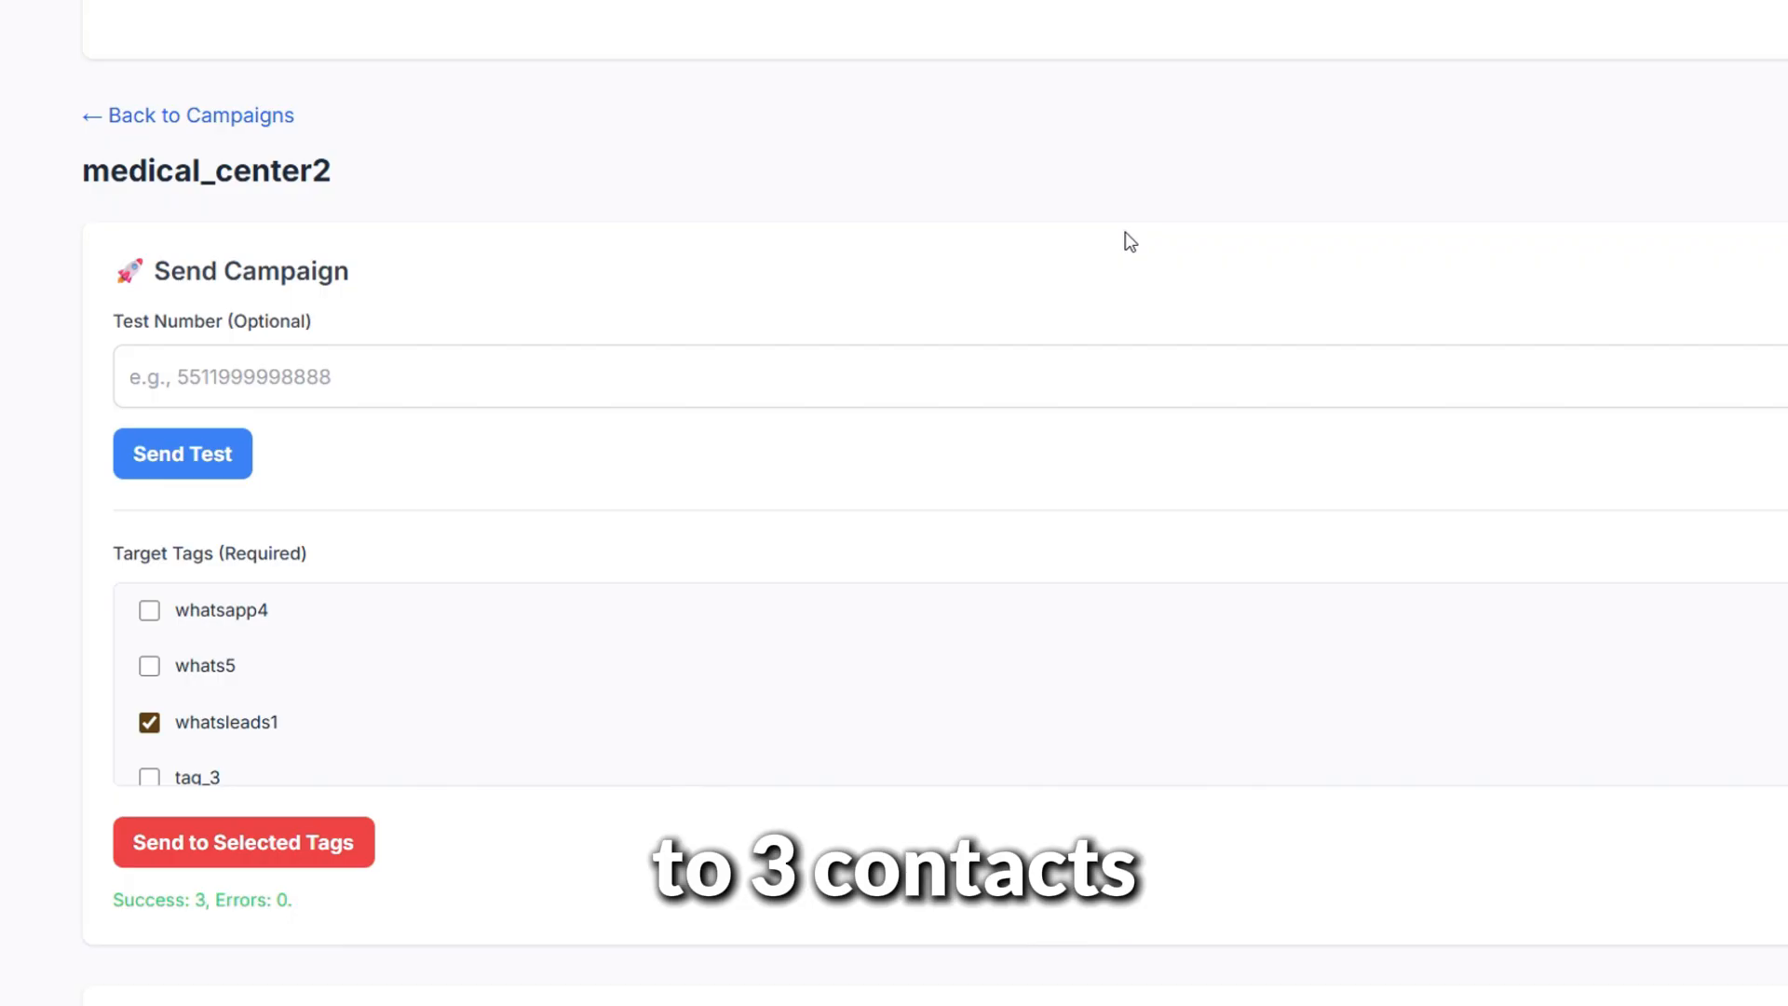
Refresh the Campaign Status statistics to show 2 delivered and 1 failed message
scroll(1129, 270, "down", 5)
scroll(1201, 559, "down", 5)
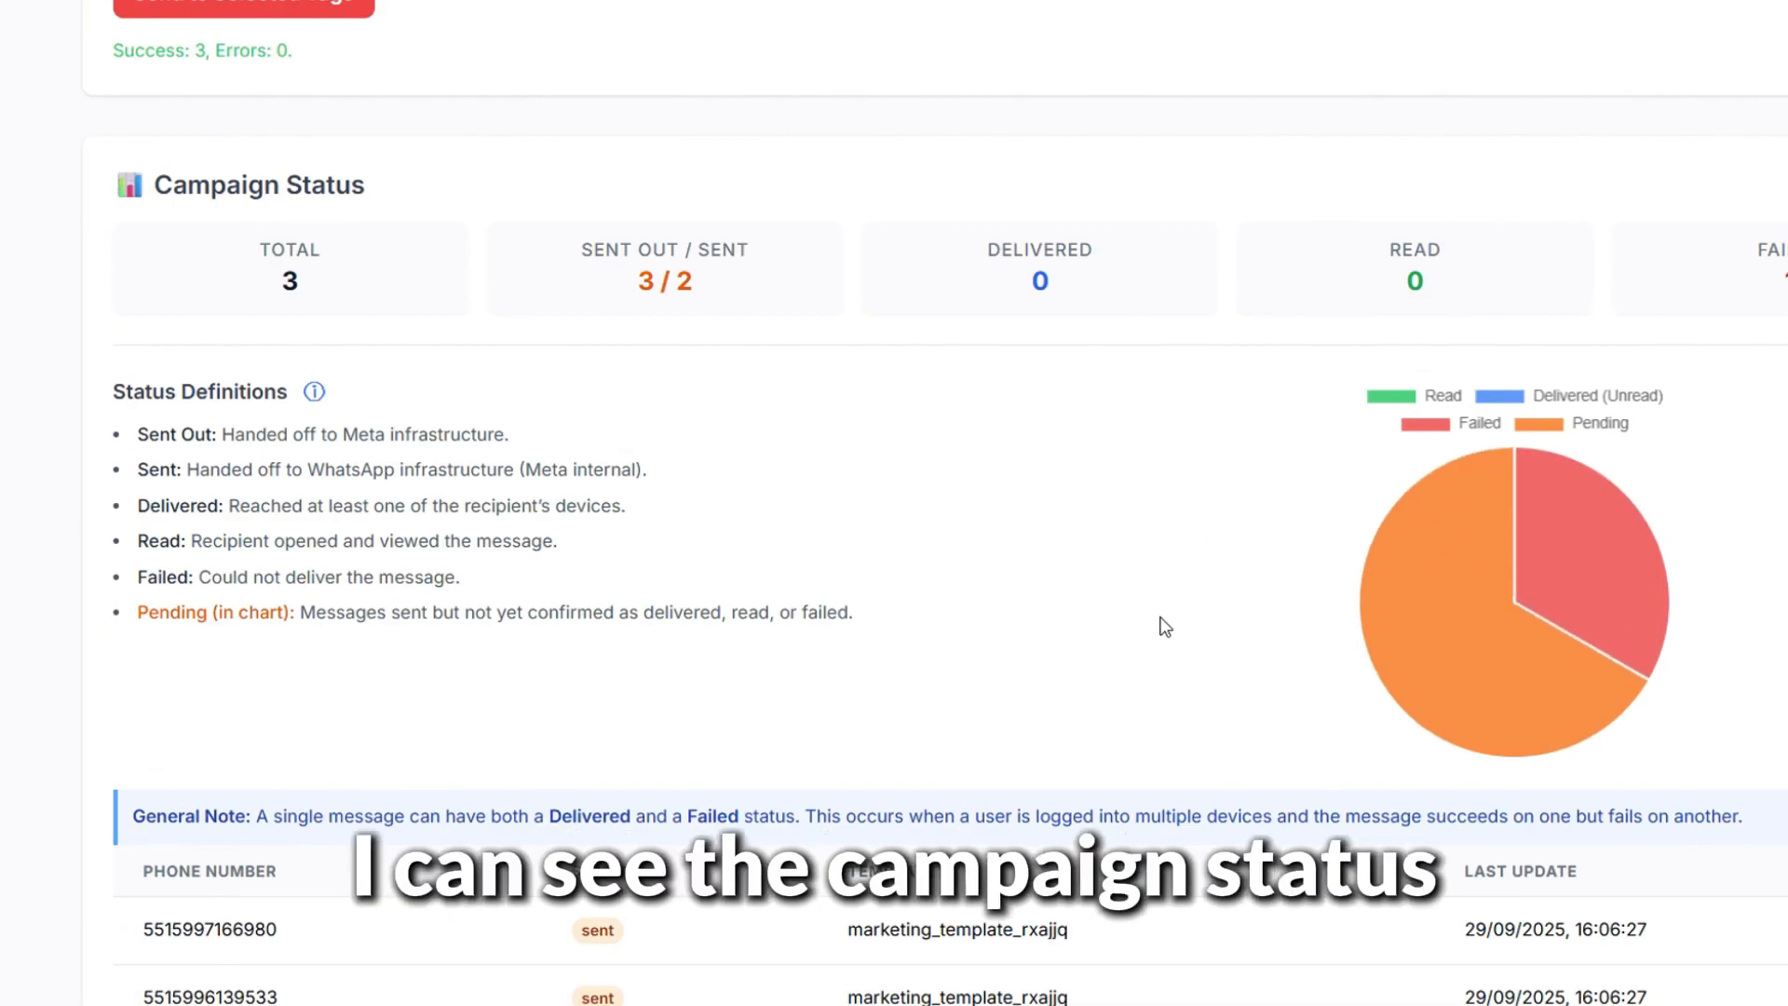
scroll(1163, 619, "down", 1)
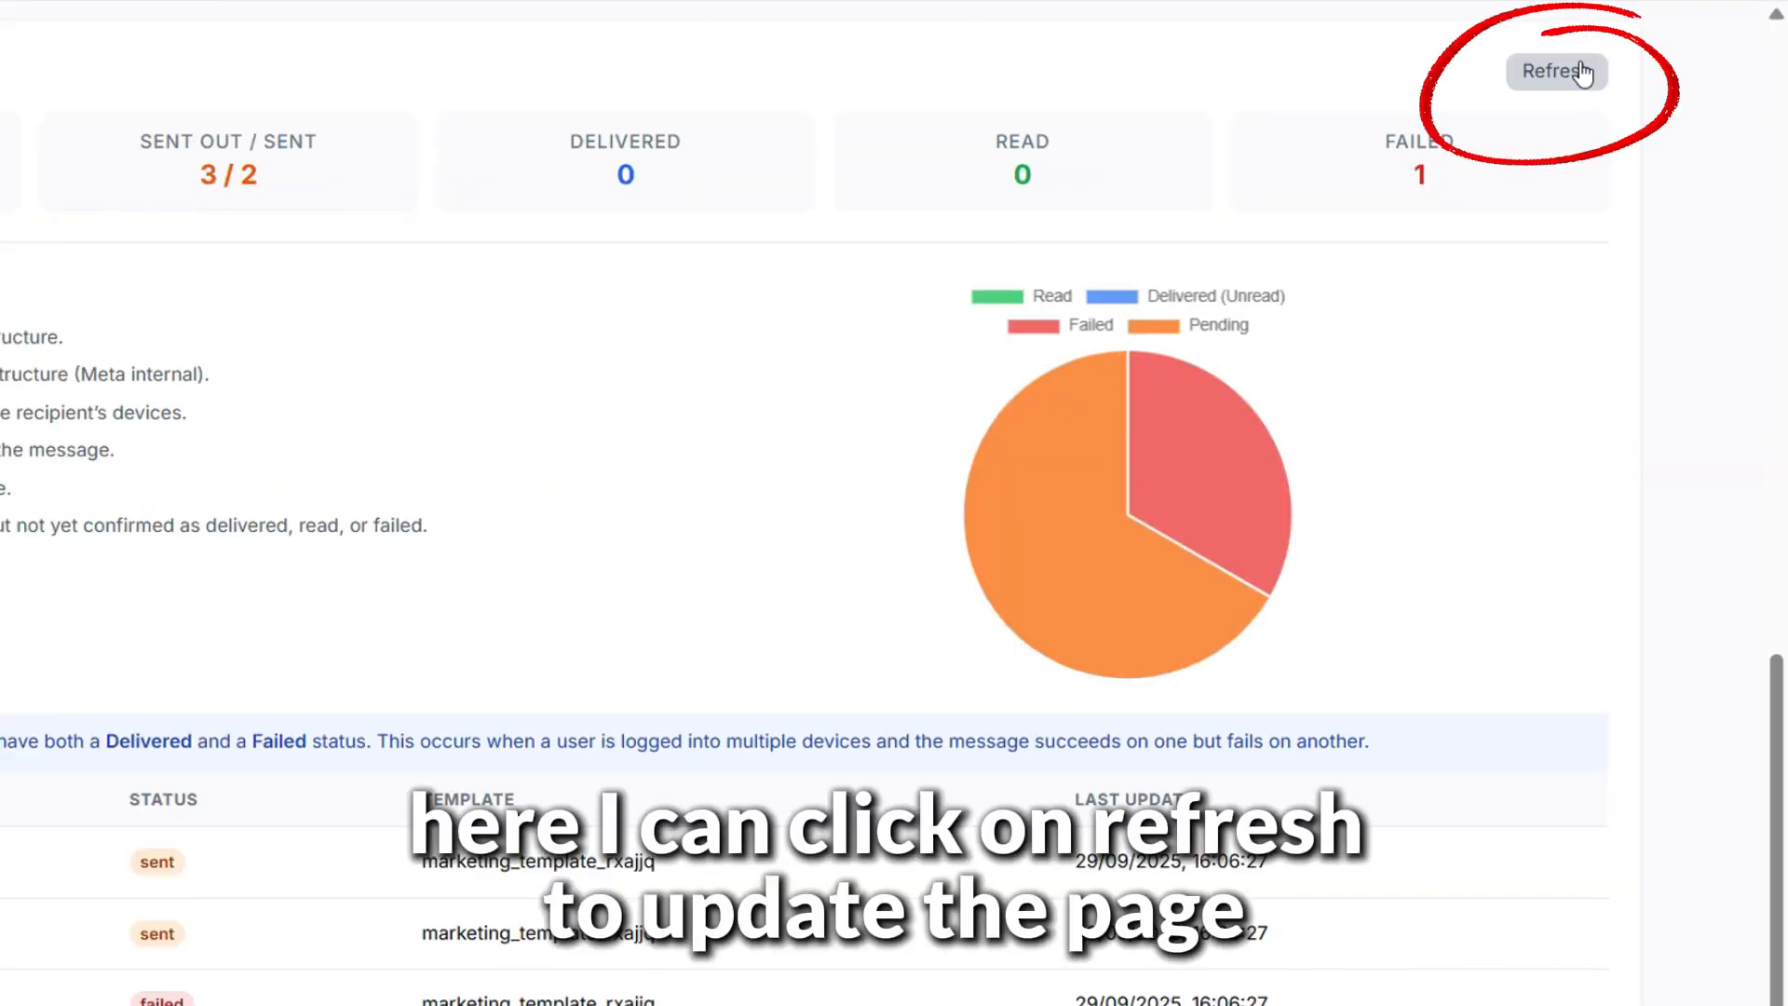
left_click(1582, 73)
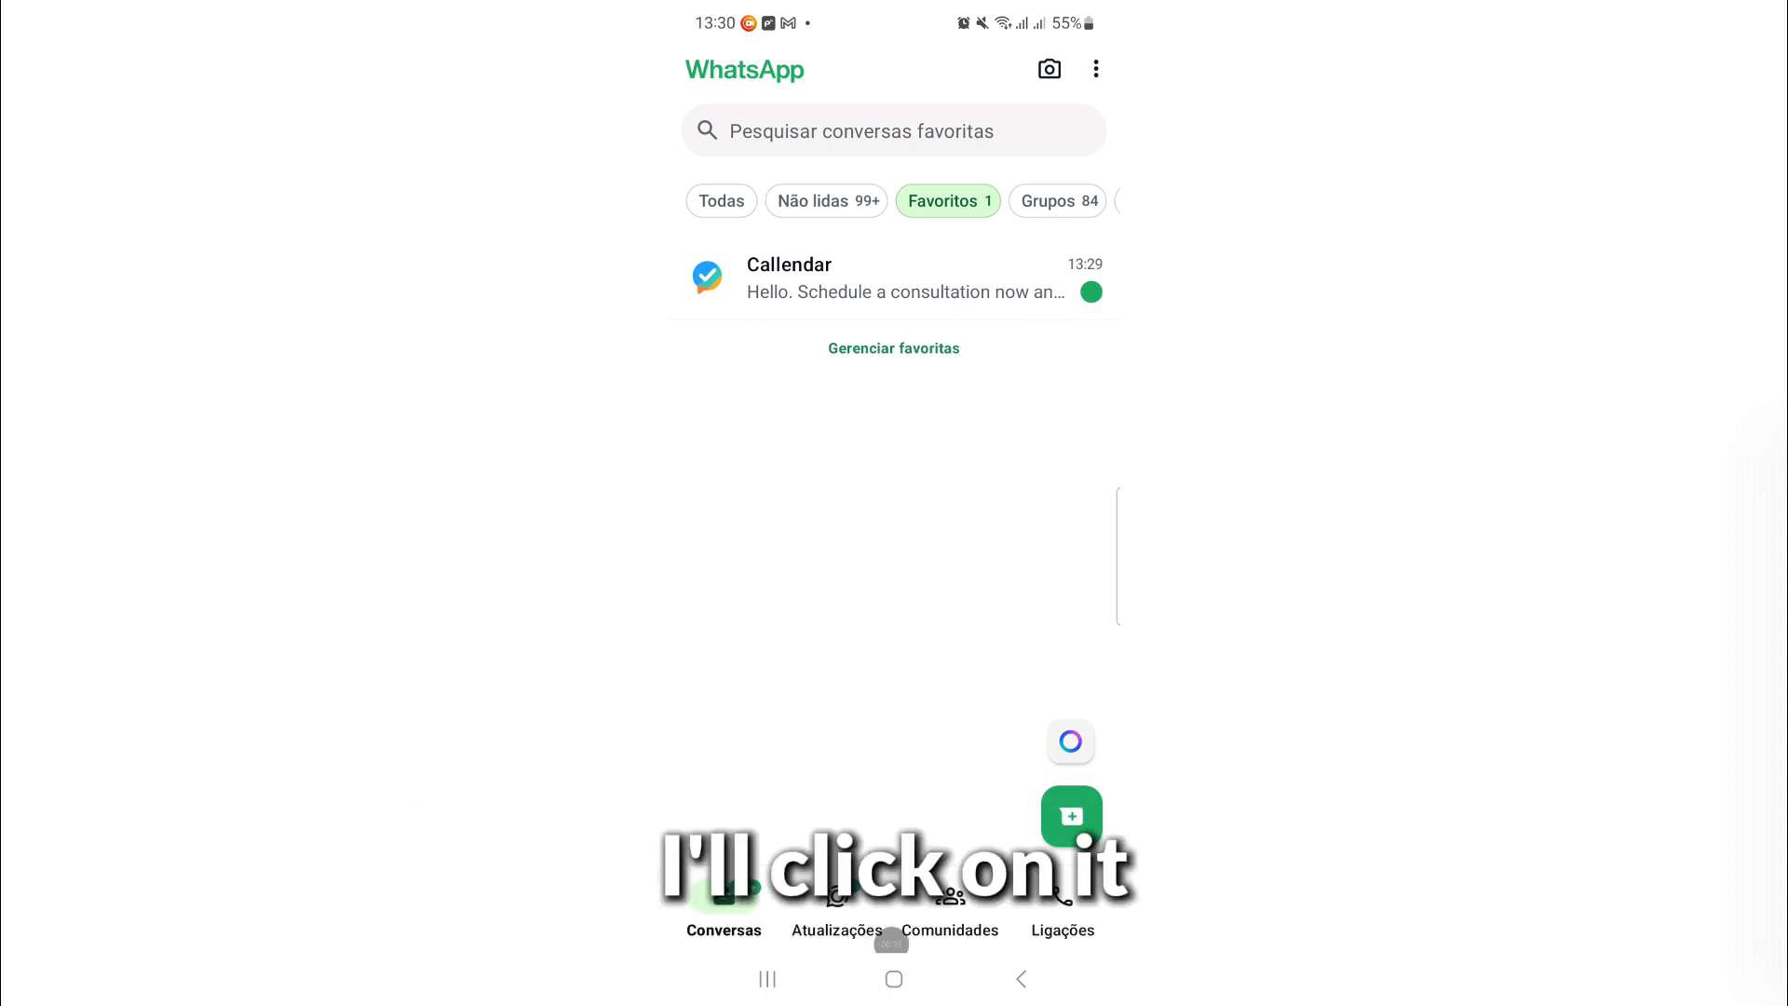
In the Callendar WhatsApp chat, fill the consultation form with Cardiologist and HapLife
left_click(894, 277)
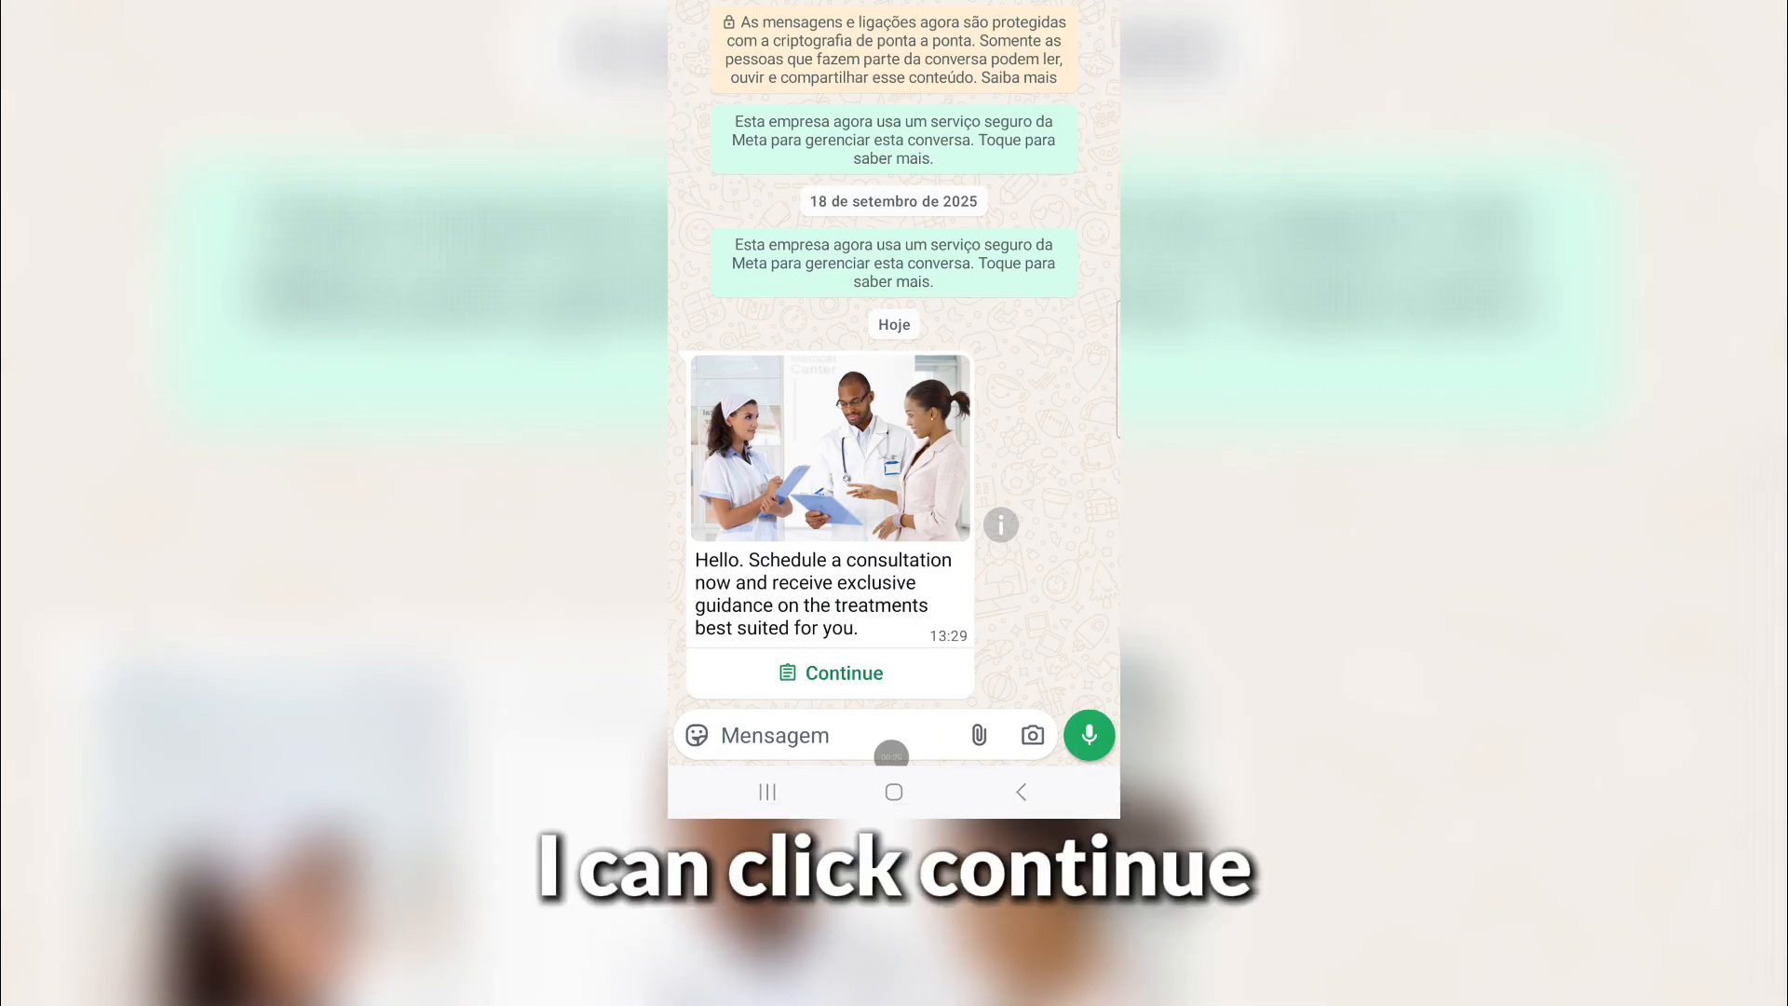
left_click(831, 672)
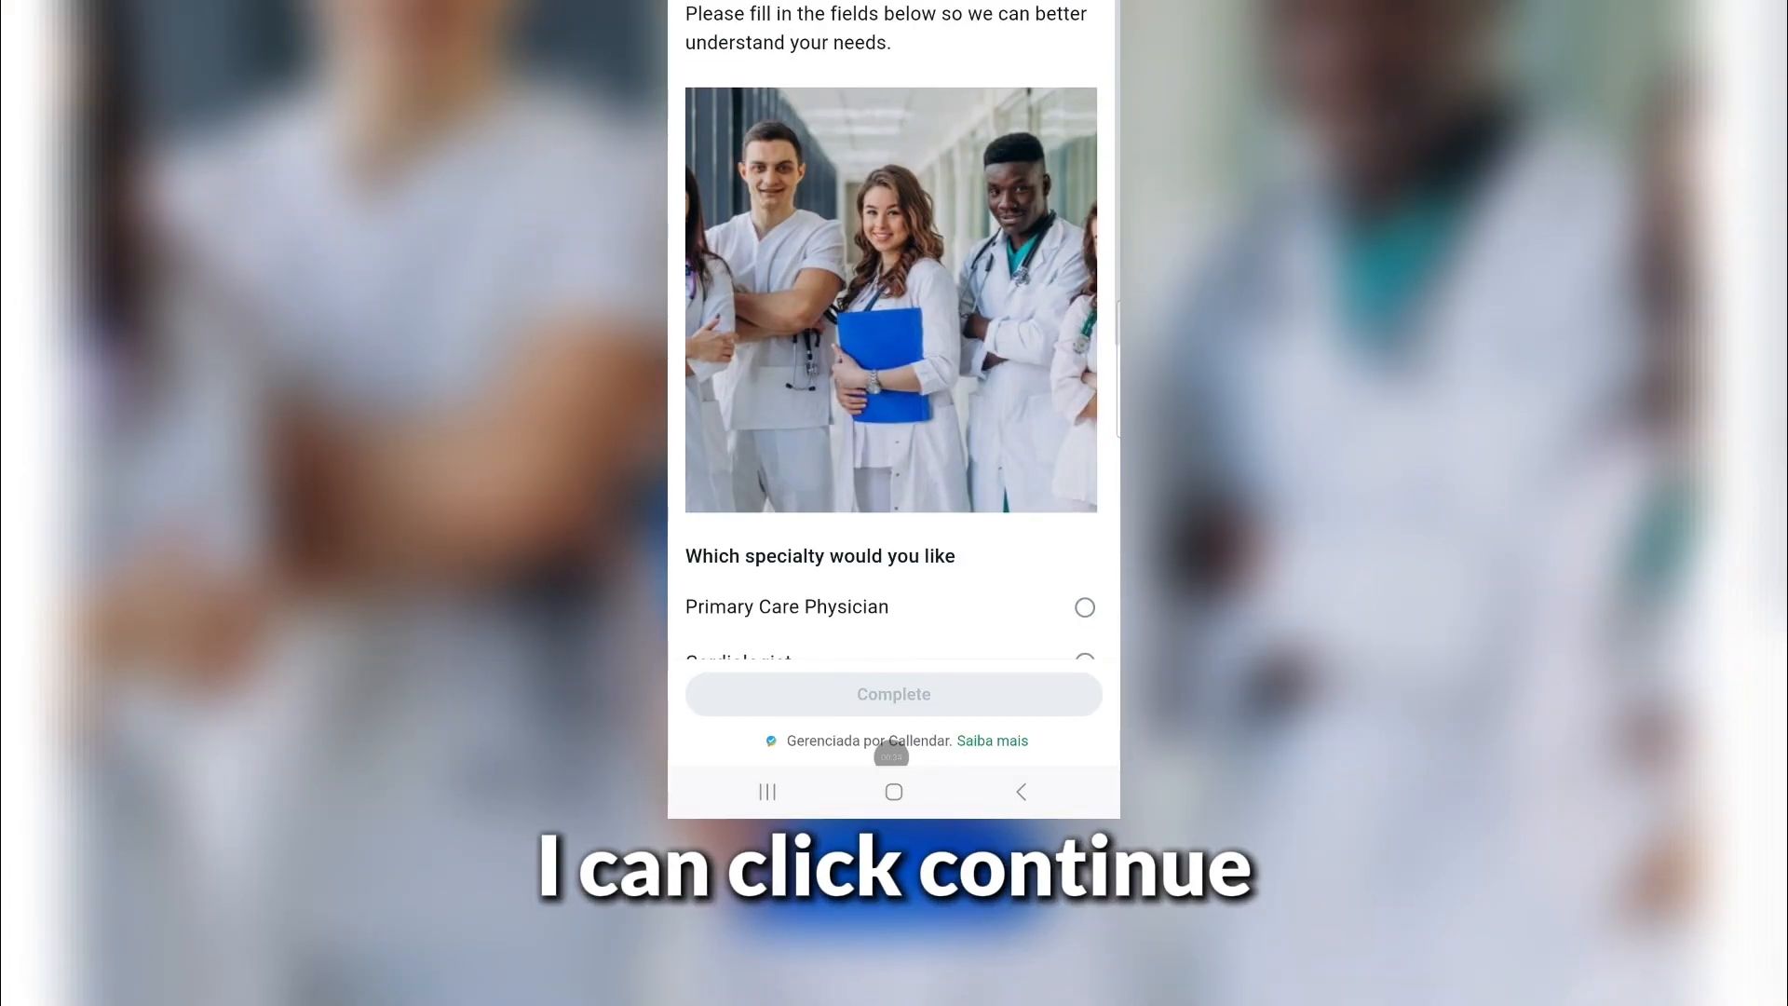
scroll(892, 419, "down", 2)
left_click(1085, 467)
scroll(892, 419, "down", 4)
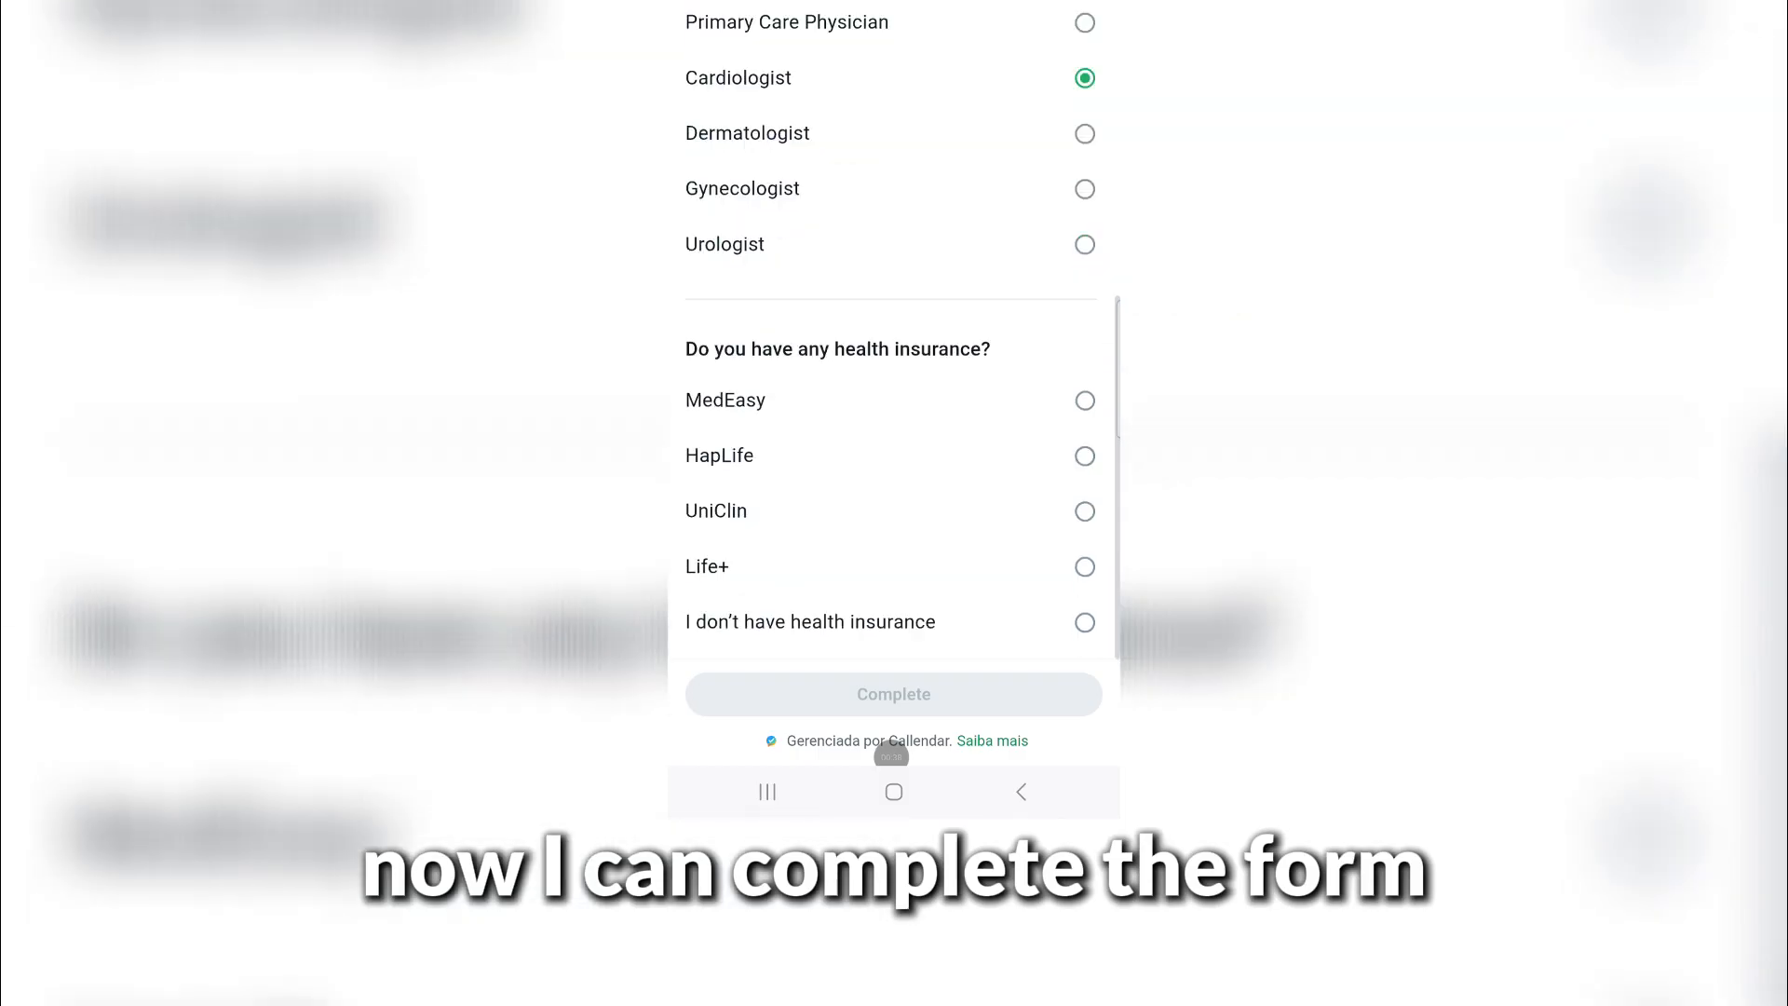
left_click(1085, 455)
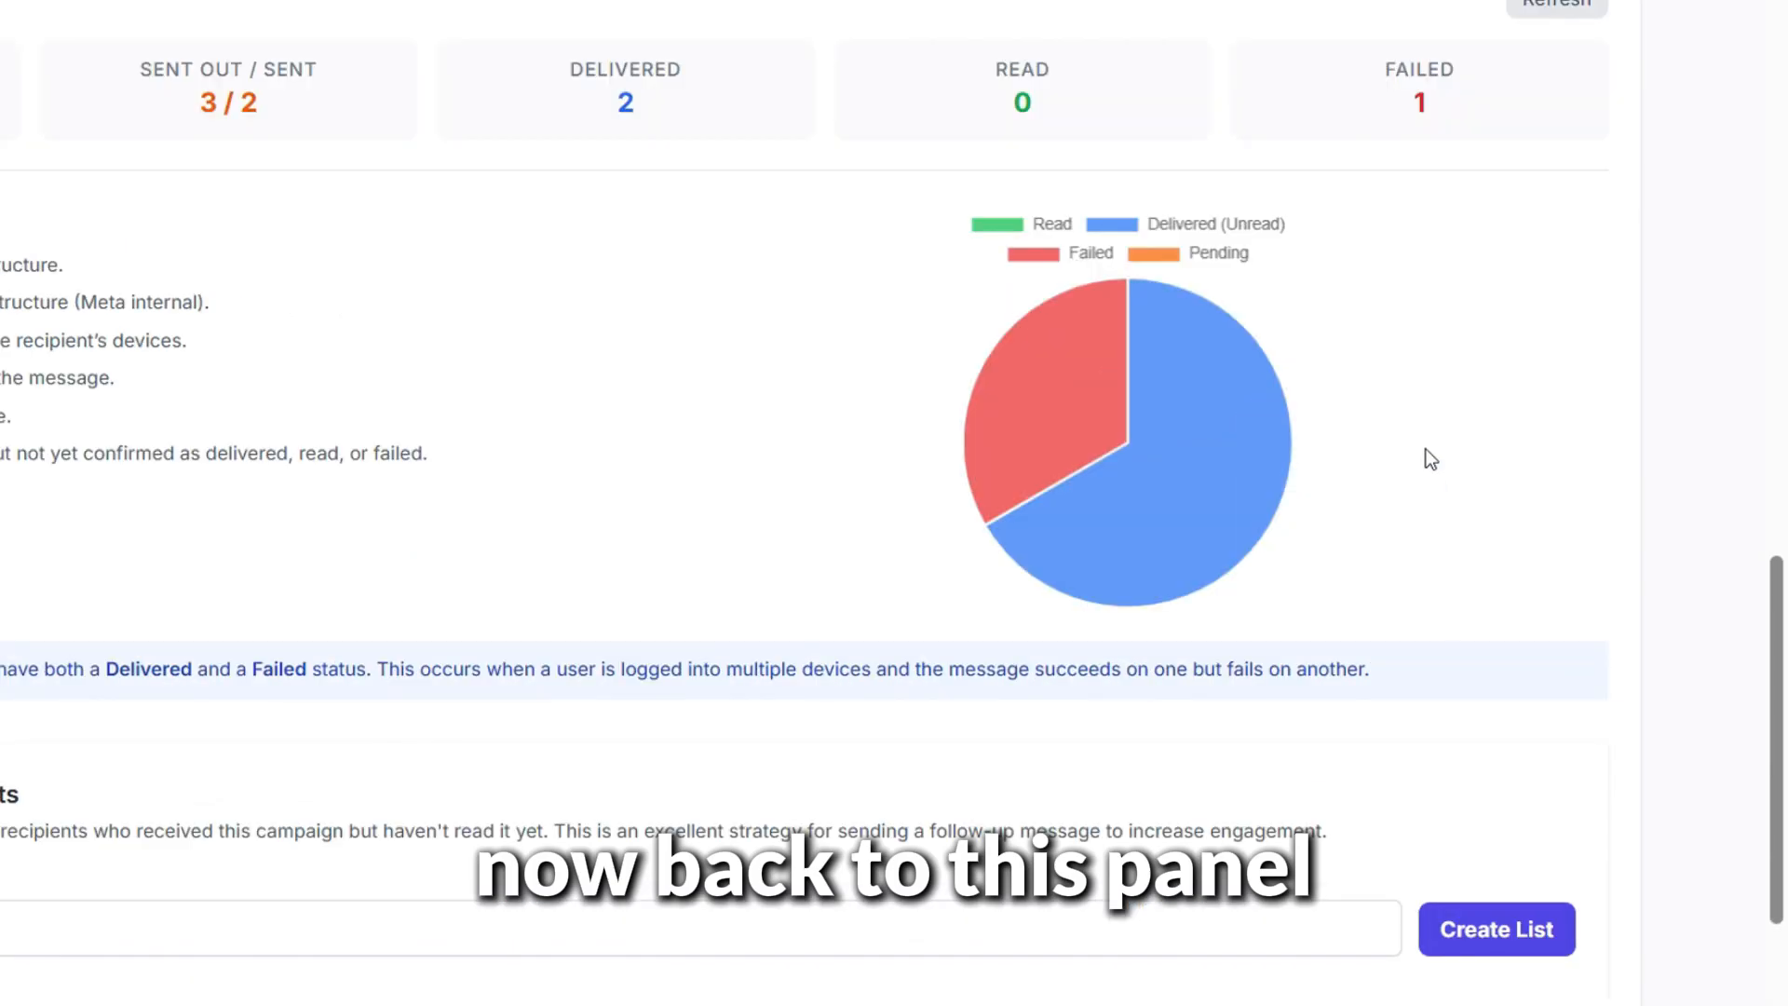
scroll(1424, 459, "up", 3)
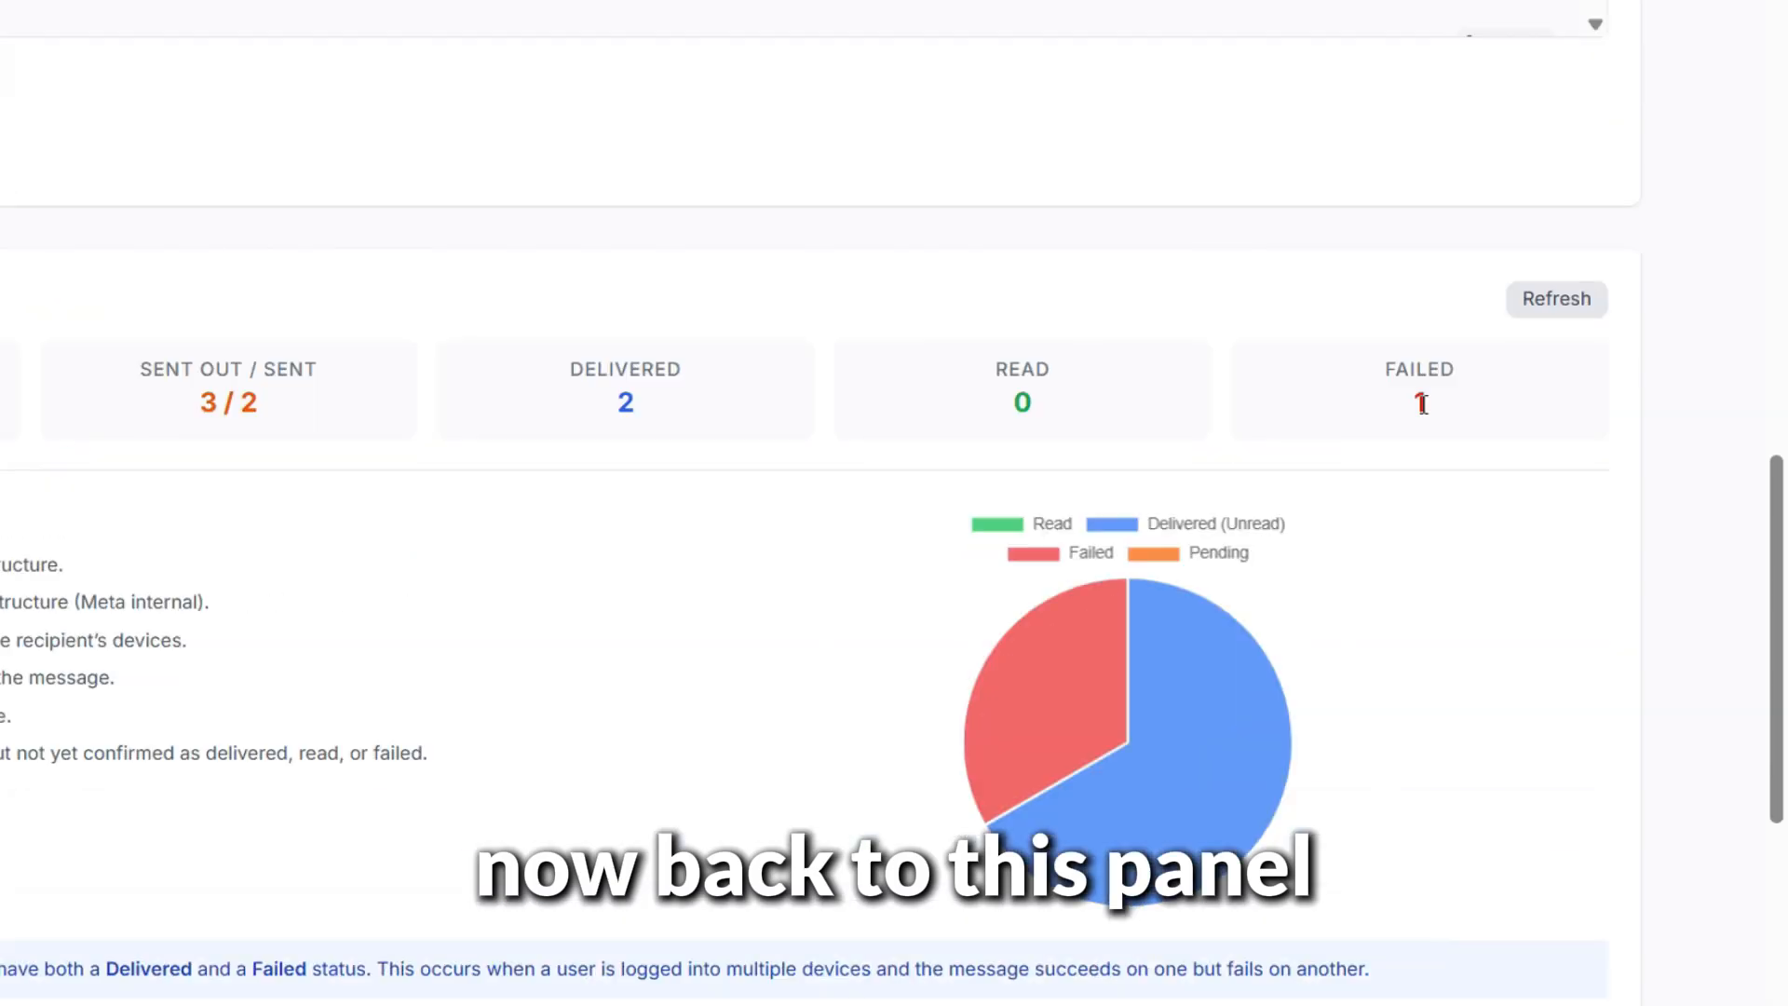
Refresh stats to show one read message, and name the unread retarget list 'unread'
left_click(1568, 303)
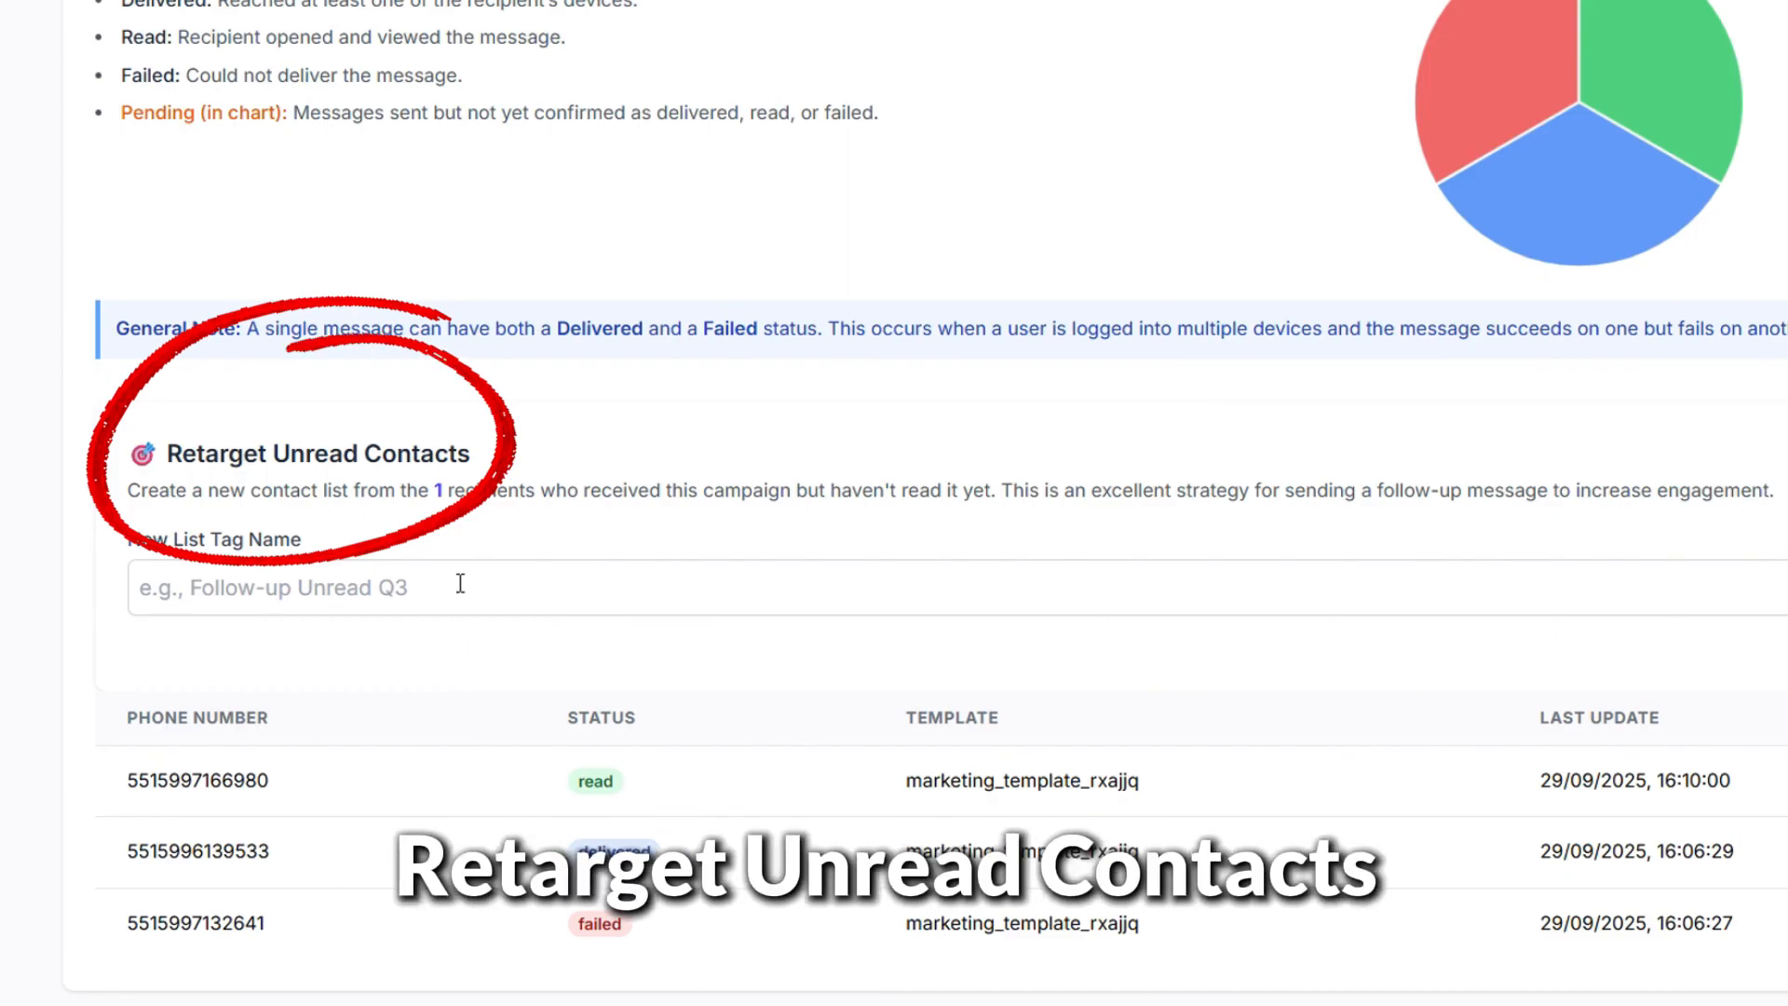
left_click(460, 583)
type("unre")
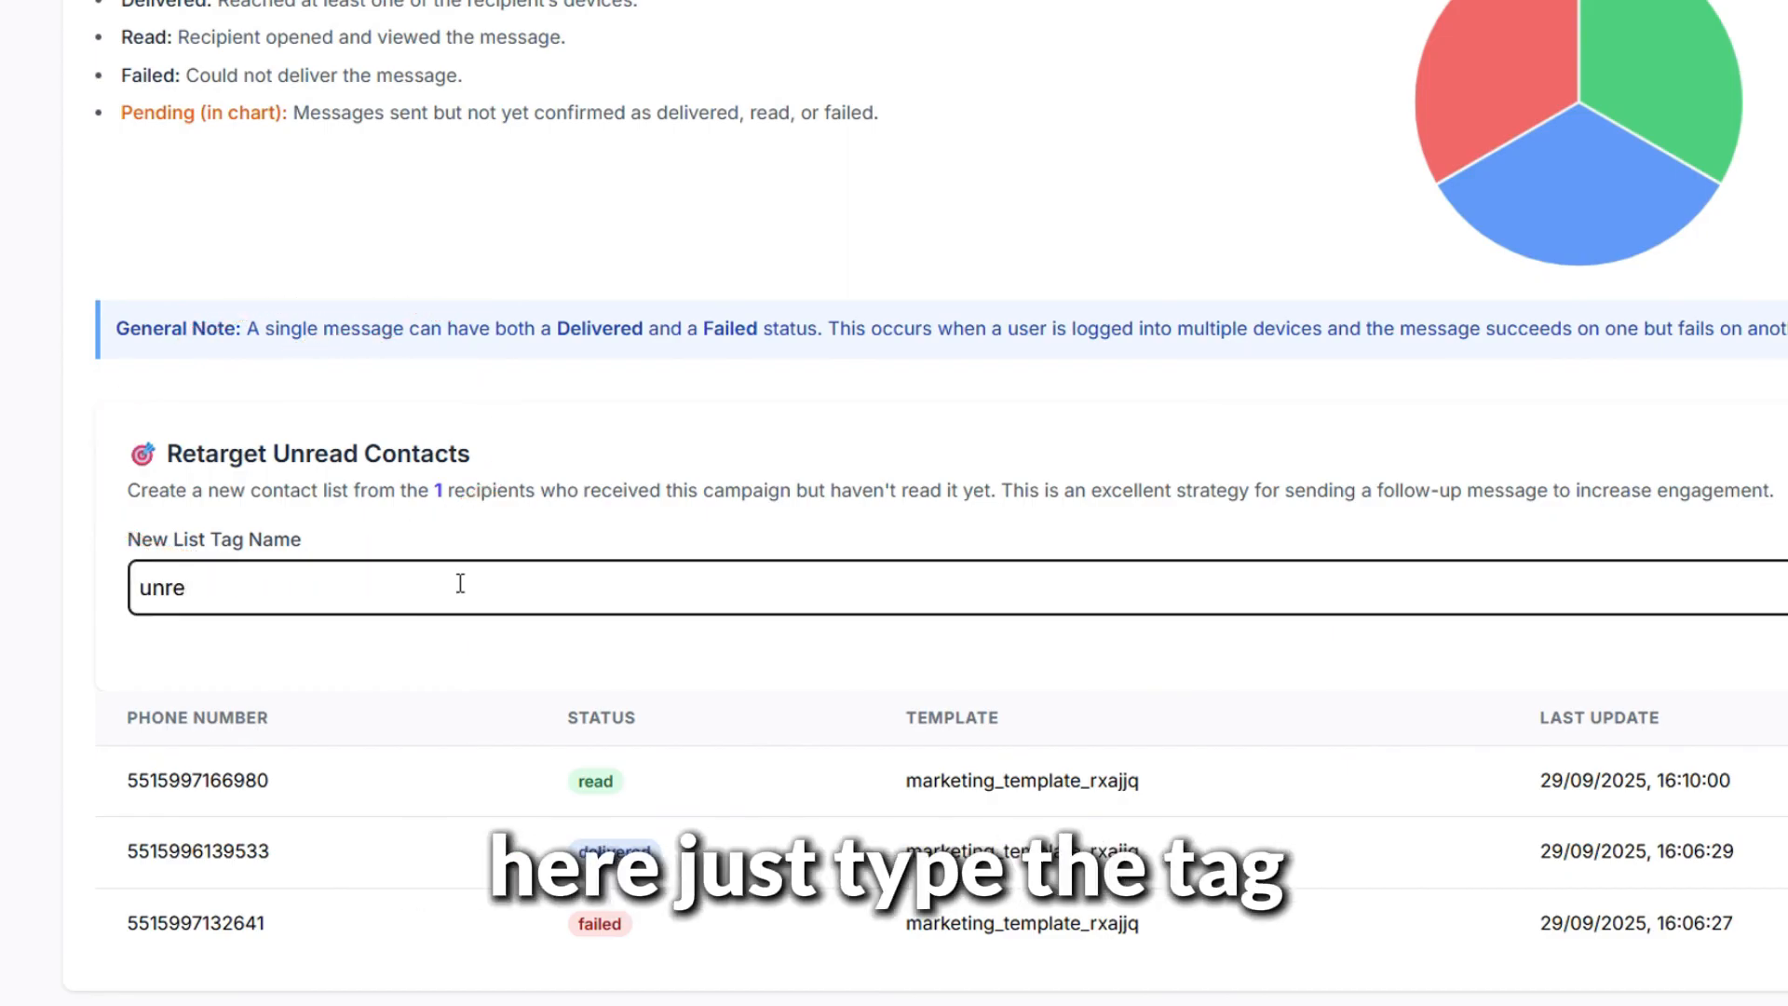
type("ad")
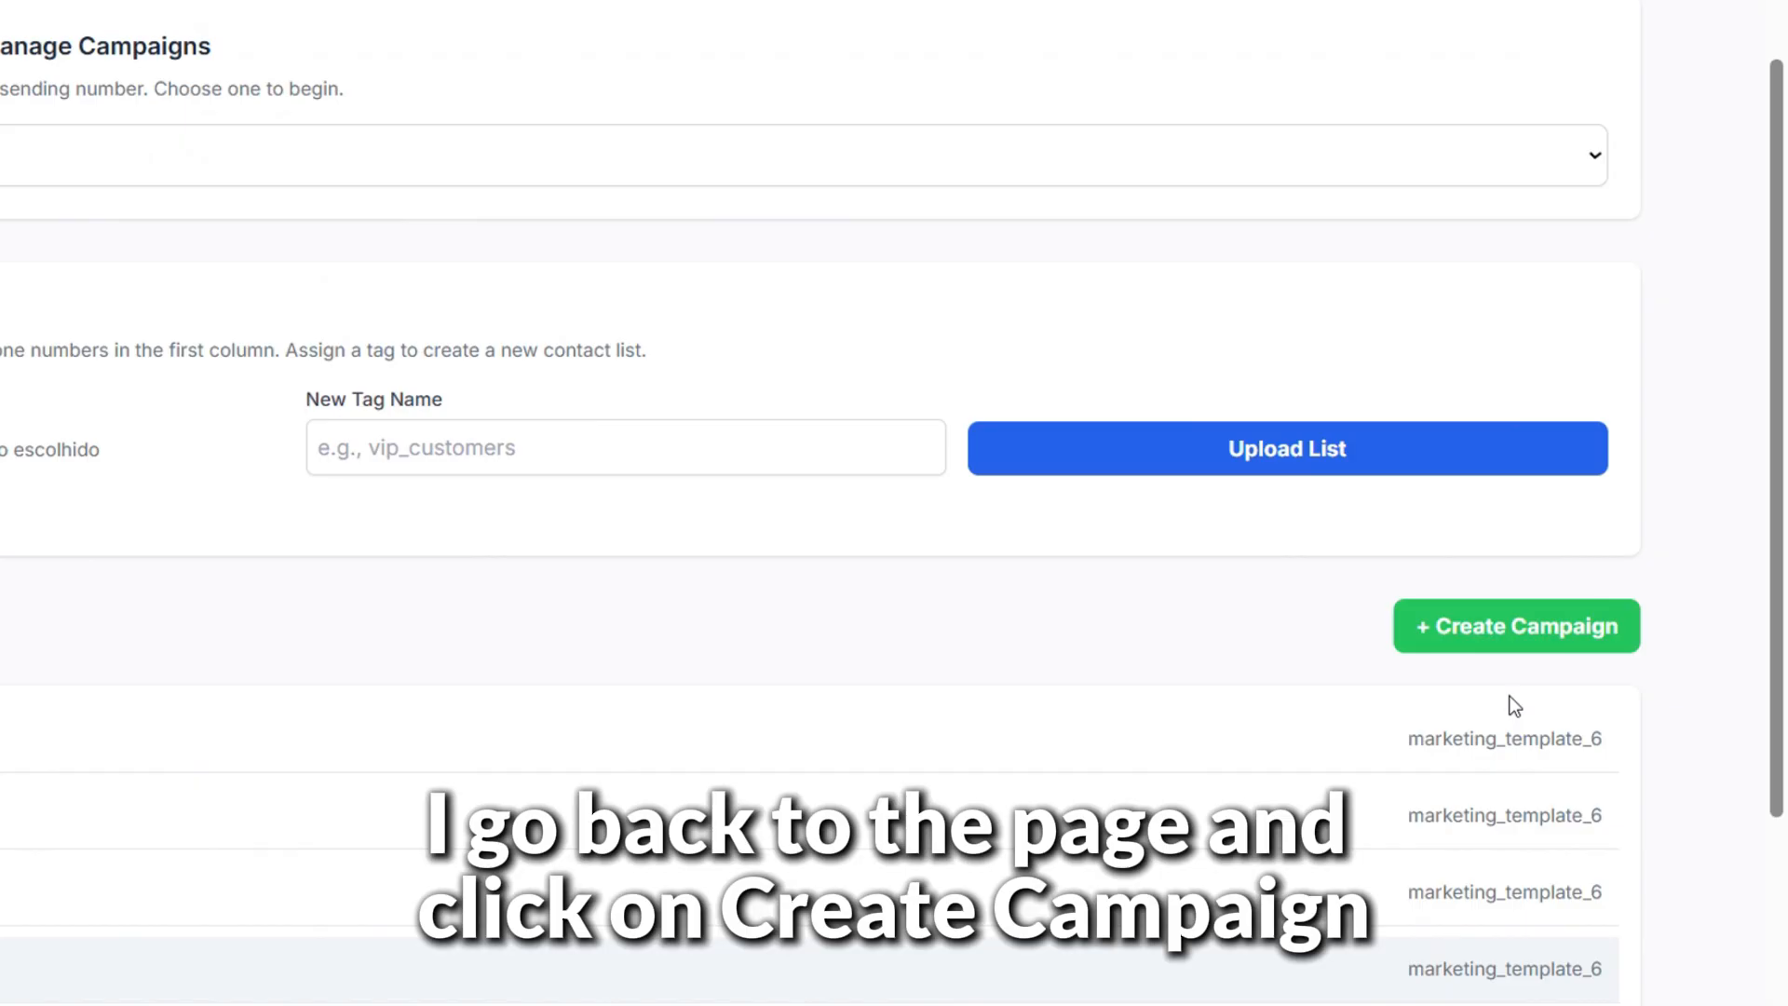
Create campaign medicalcenterb with the Medical Center 2 journey and send it to unread001
left_click(1512, 647)
type("me")
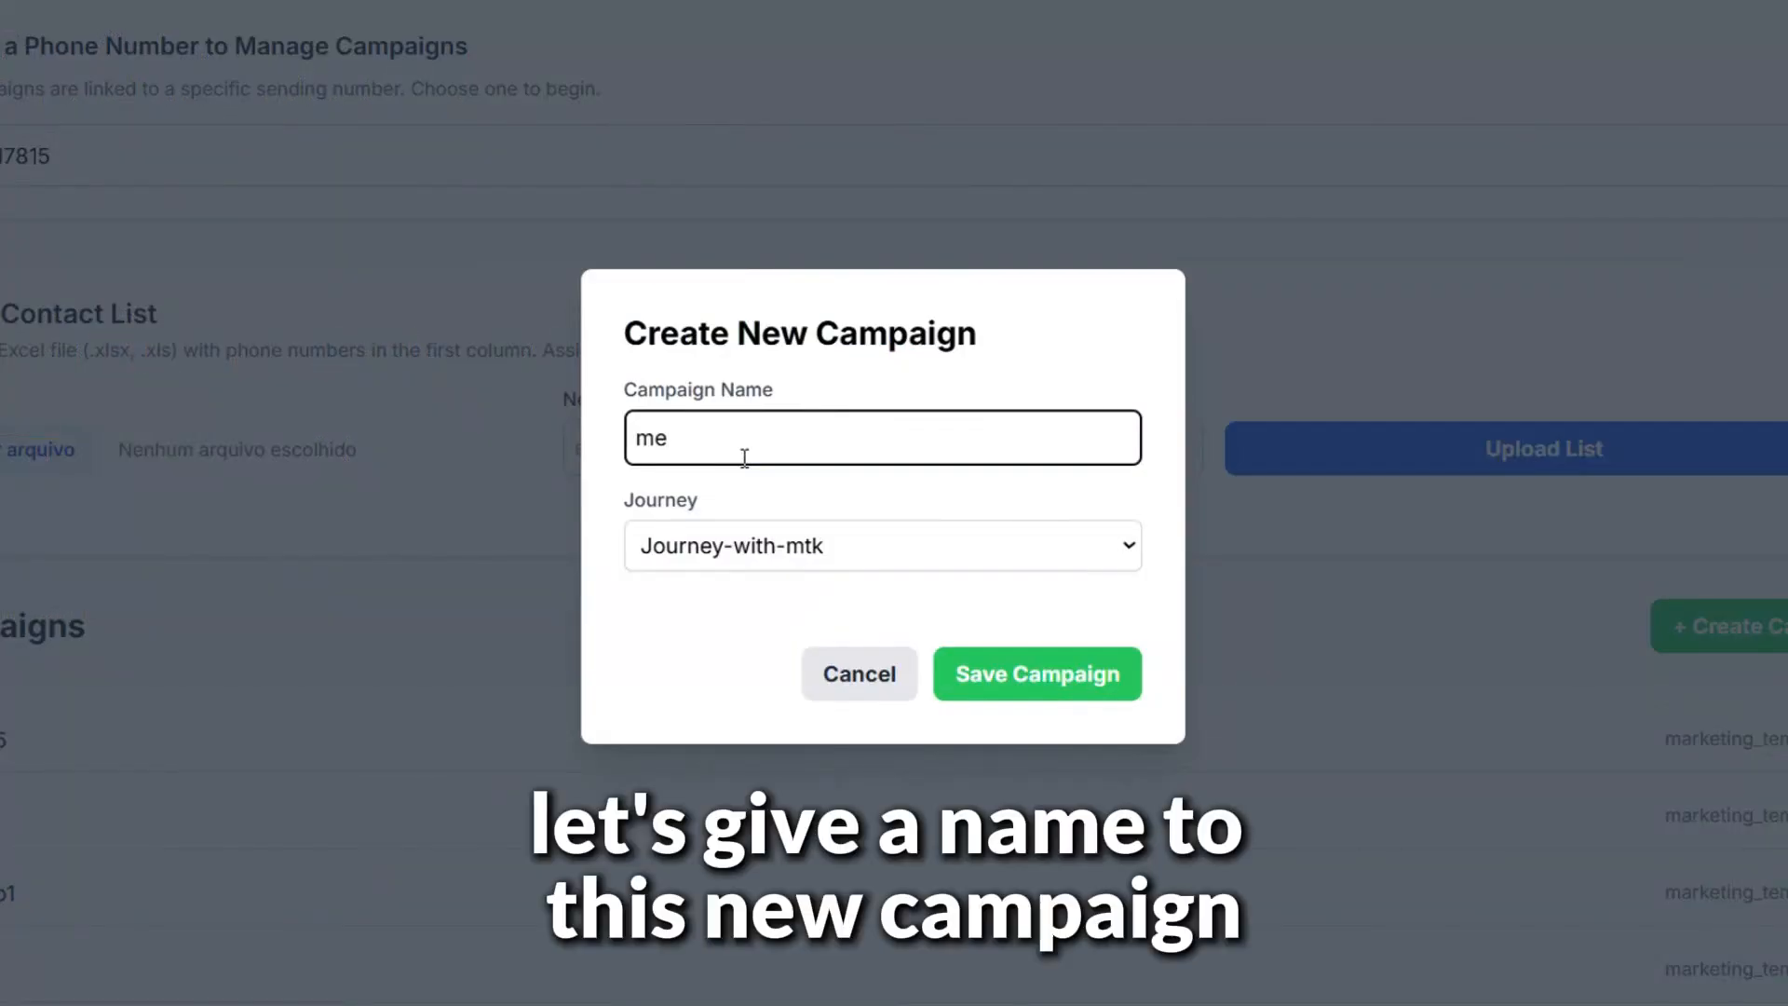
type("dicalcenterb")
left_click(823, 547)
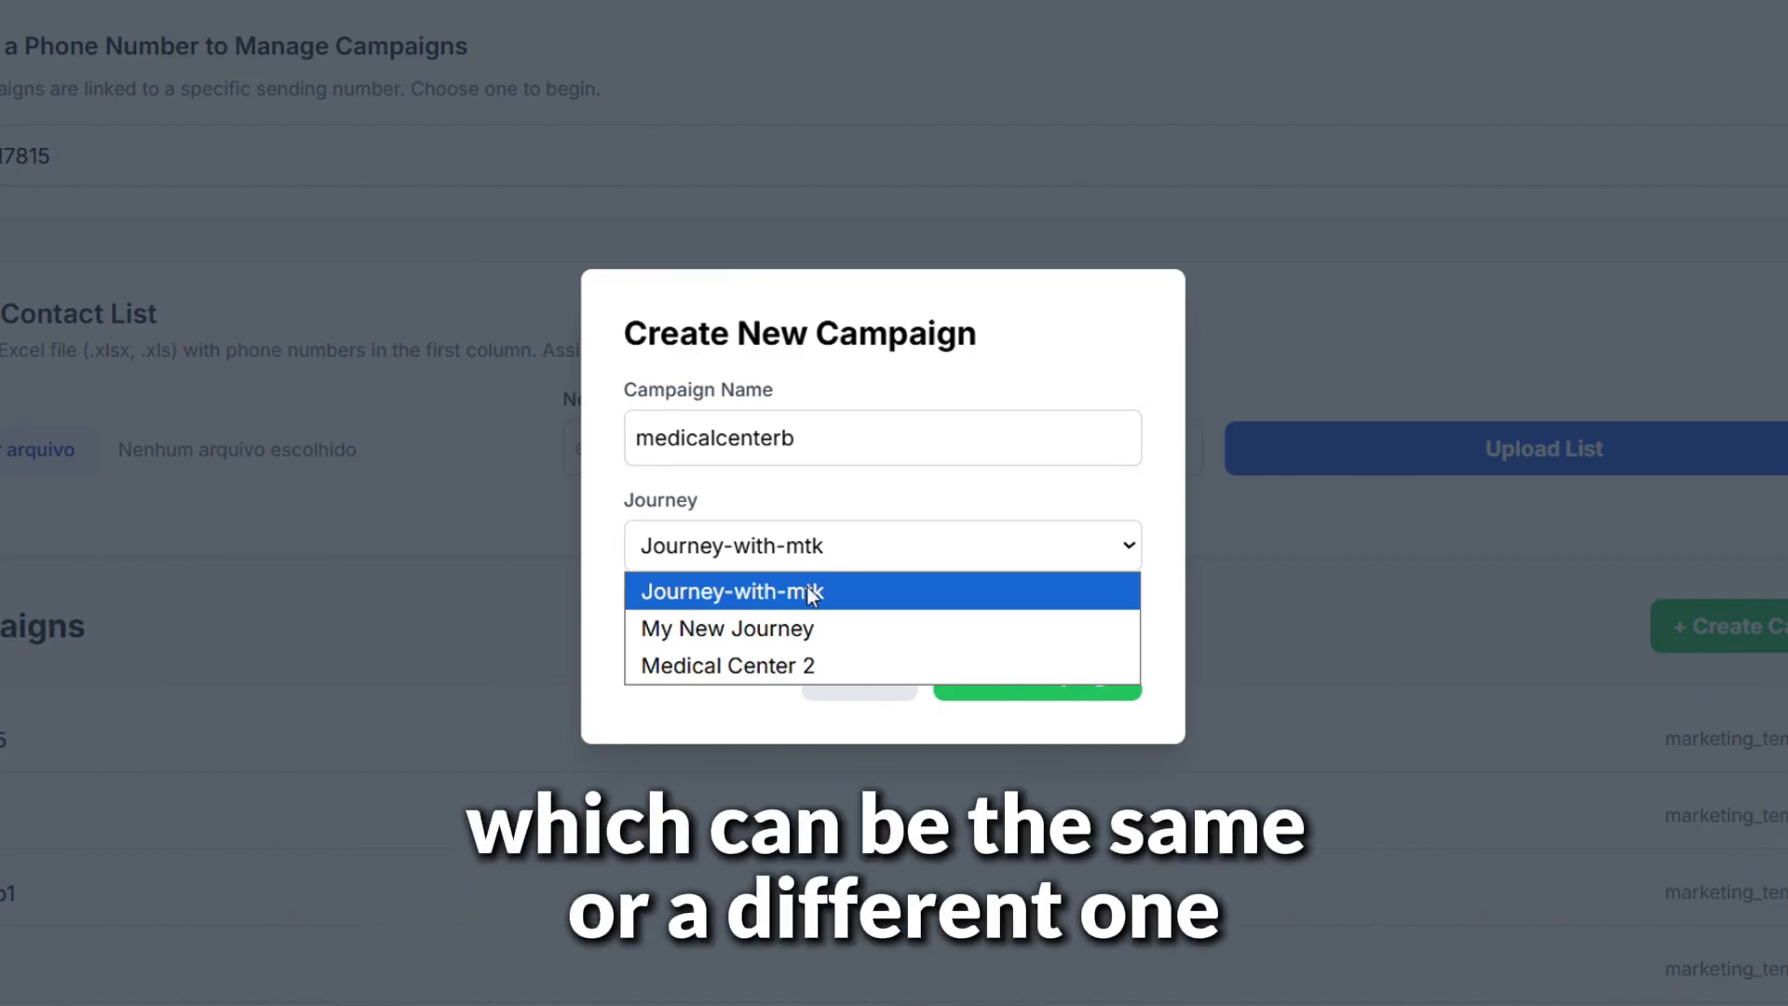
left_click(801, 674)
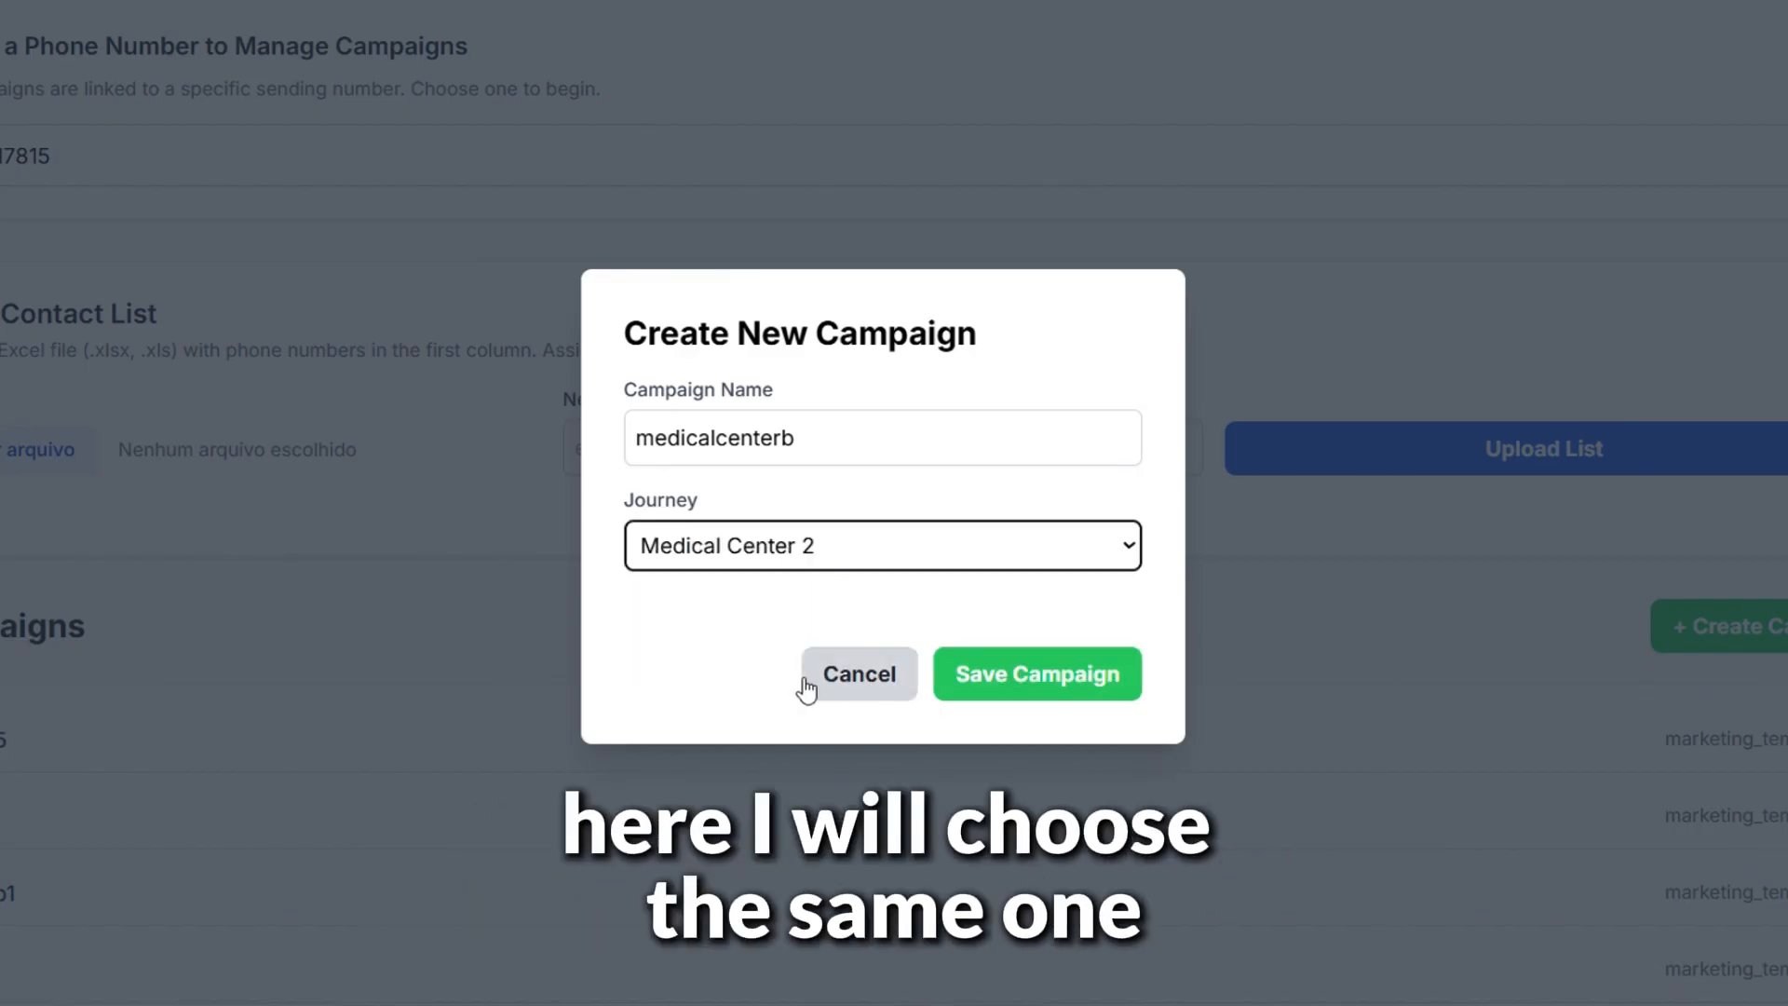
left_click(1055, 676)
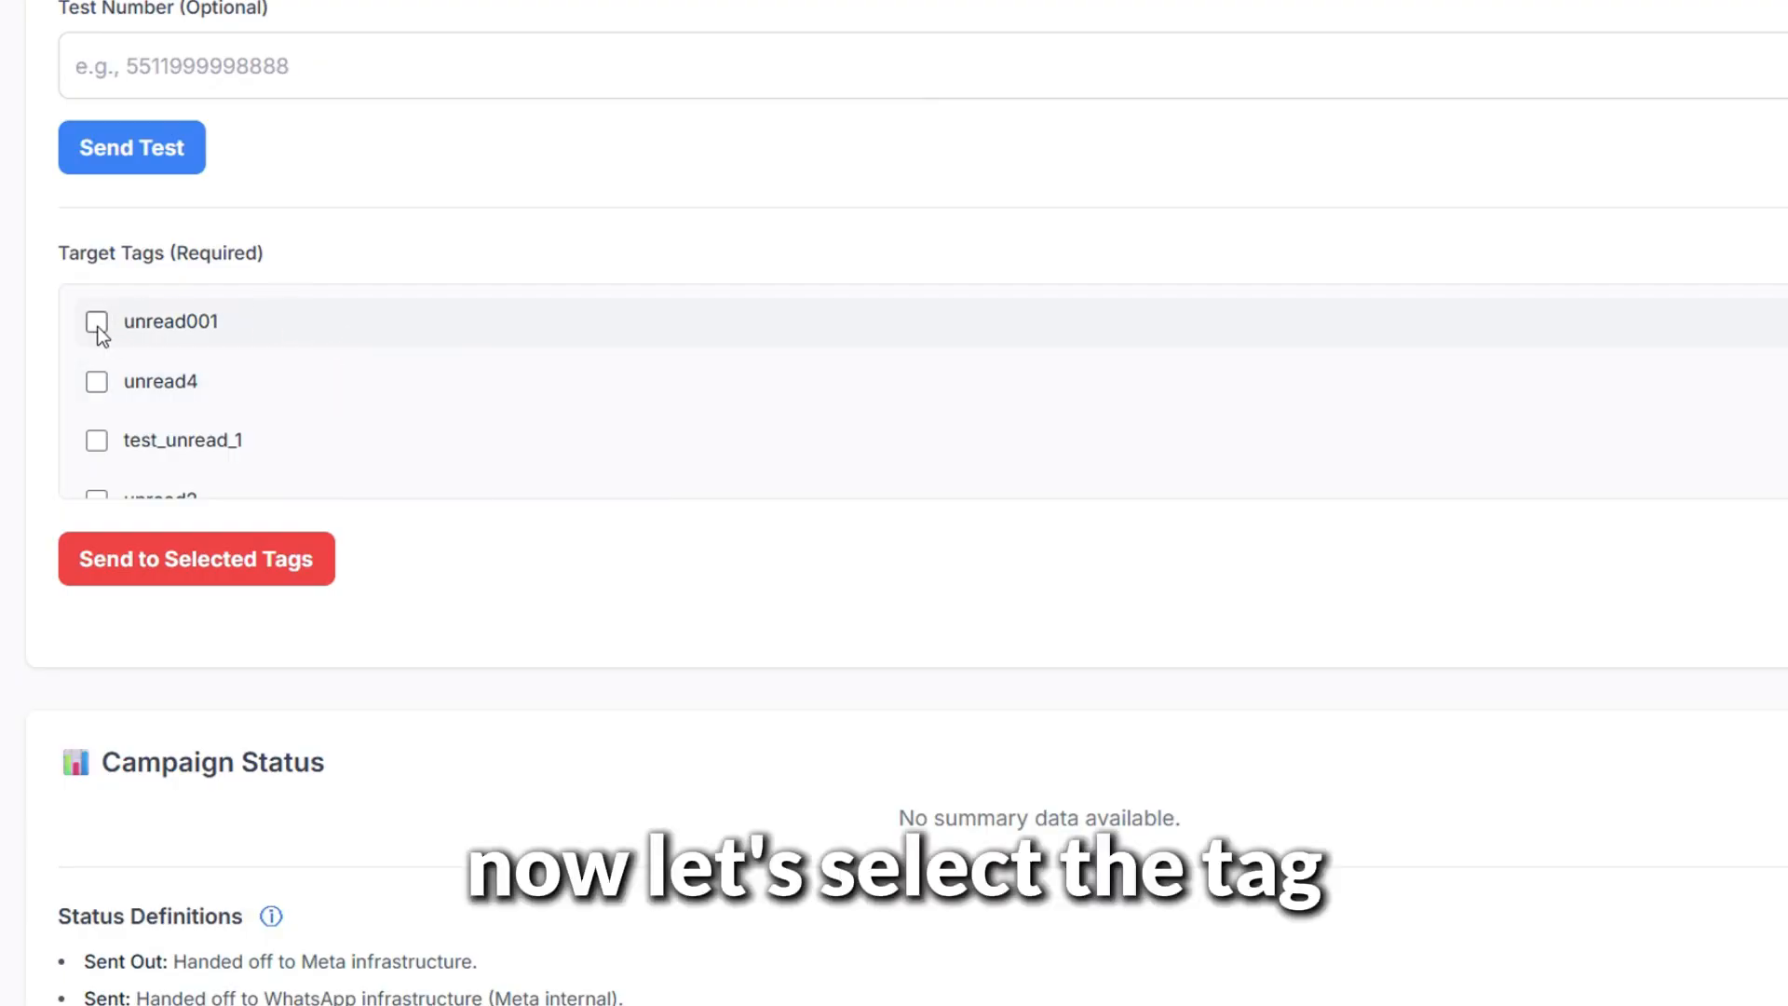
left_click(98, 324)
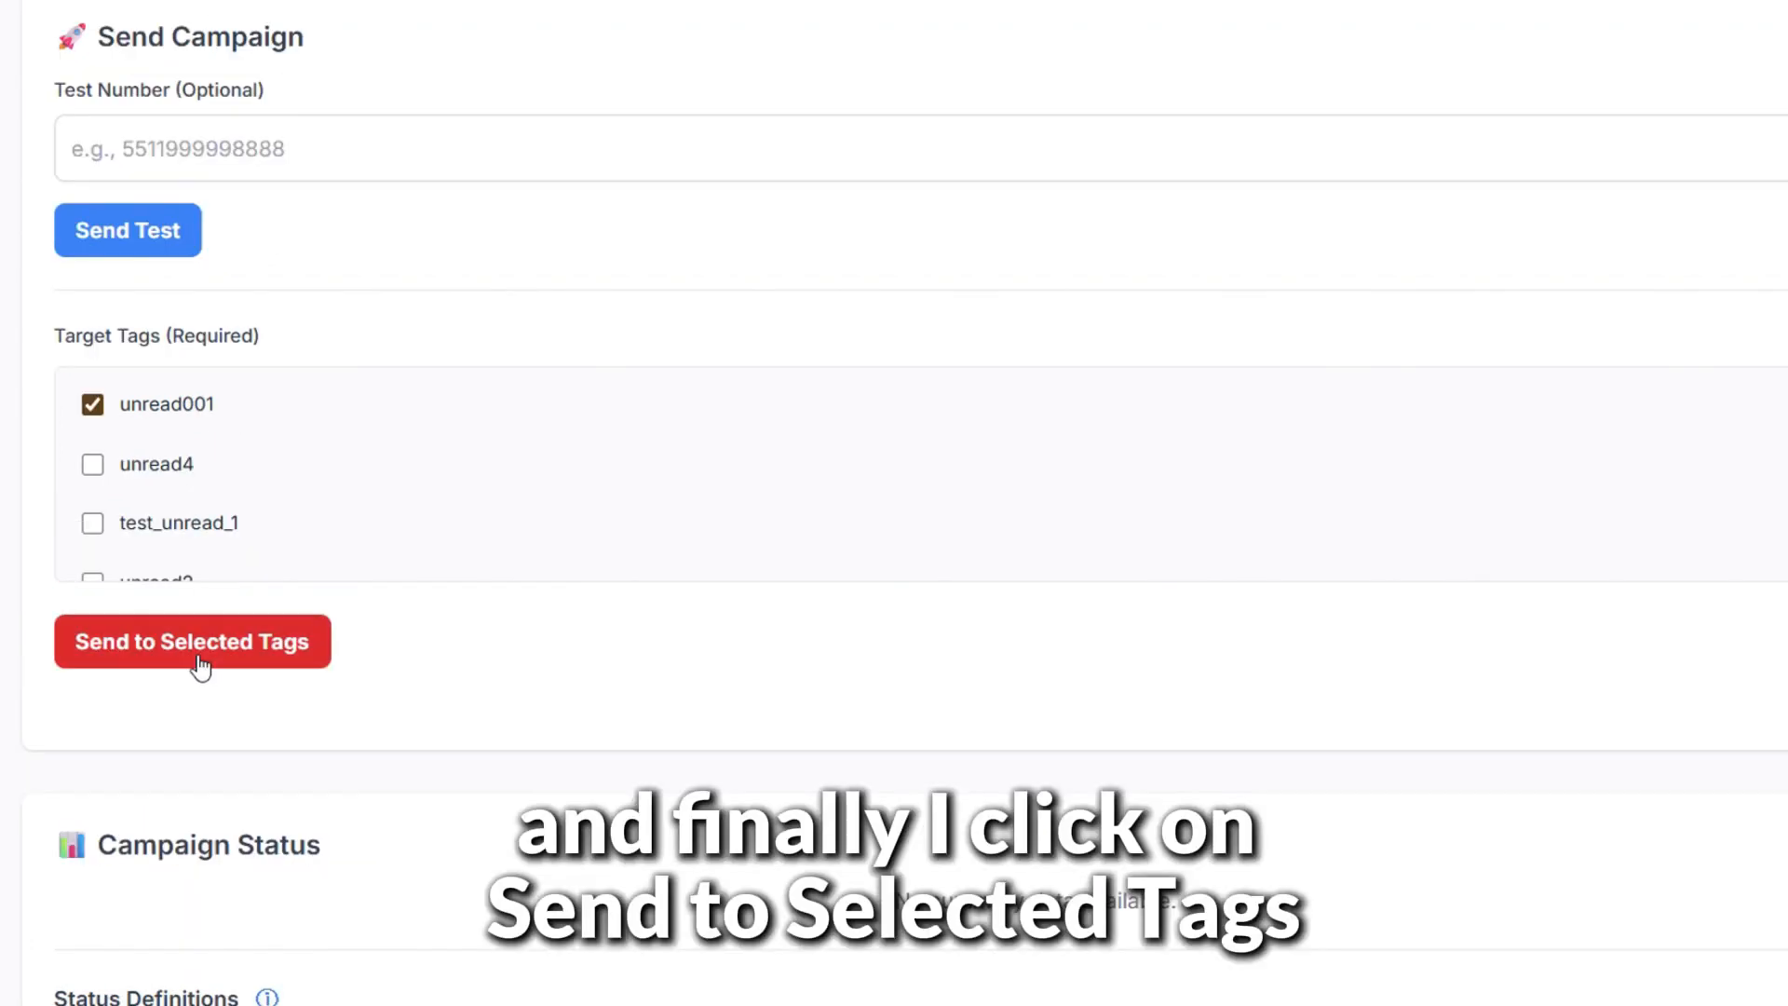
left_click(200, 663)
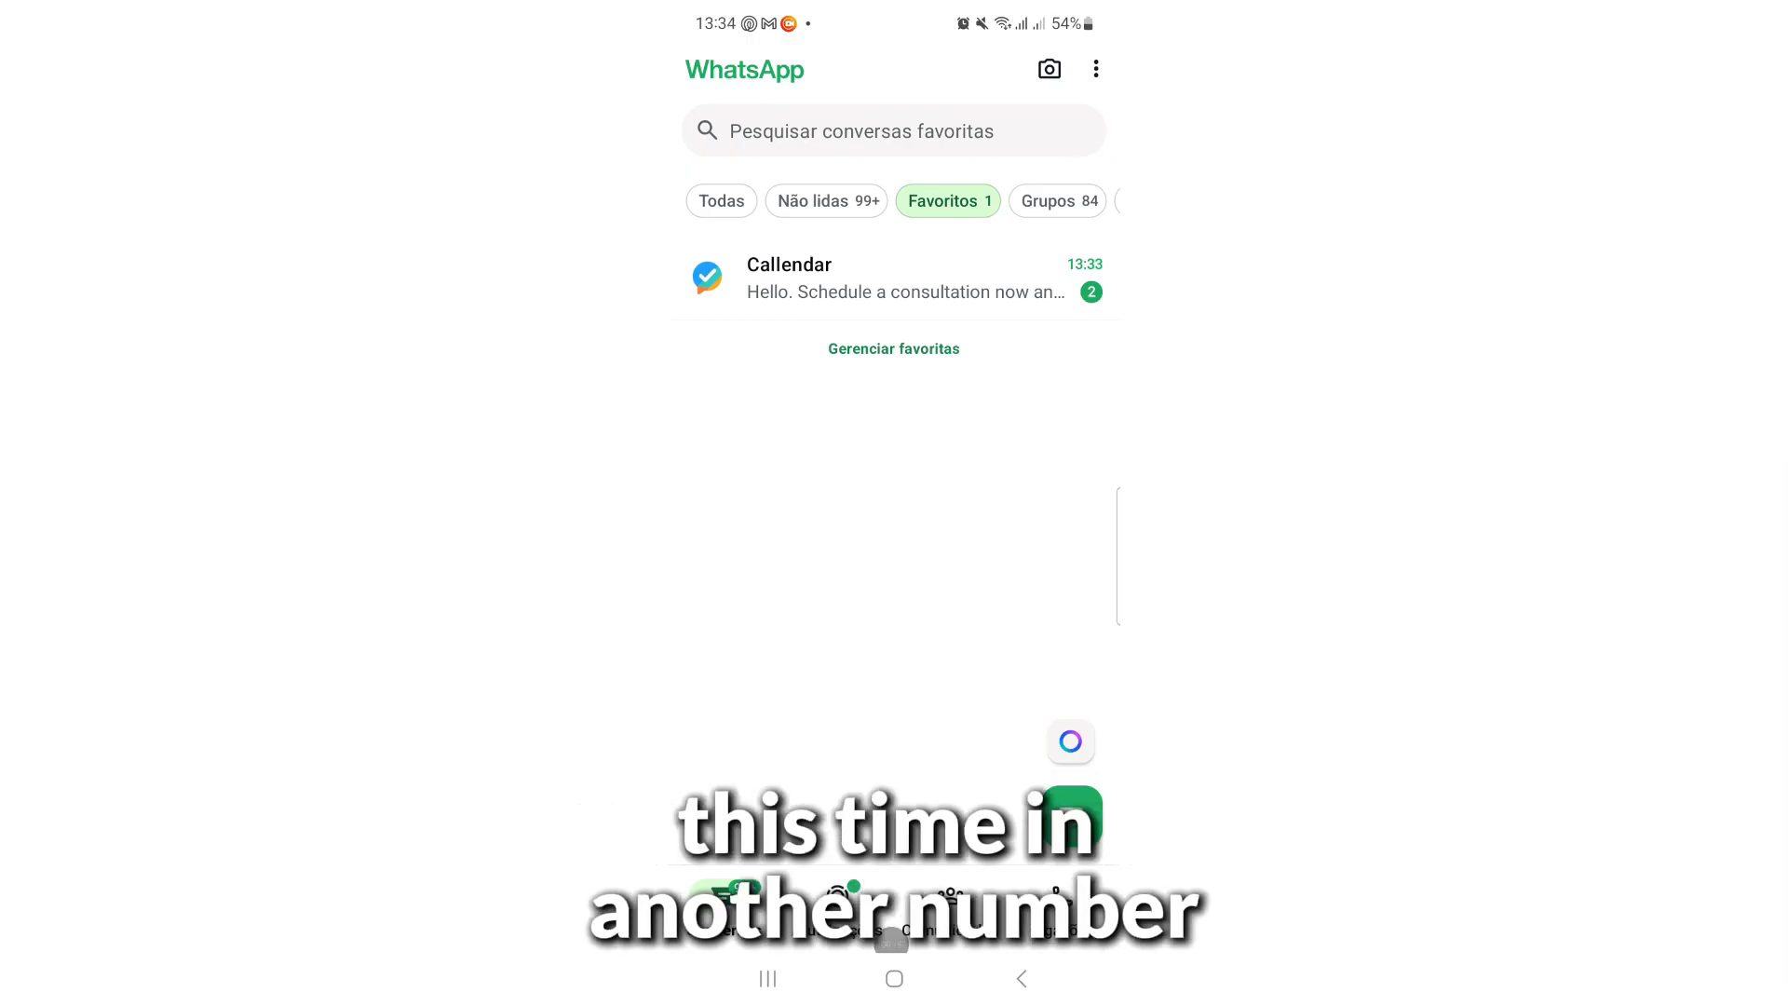
Open the Callendar WhatsApp chat and scroll through the two consultation messages
left_click(893, 277)
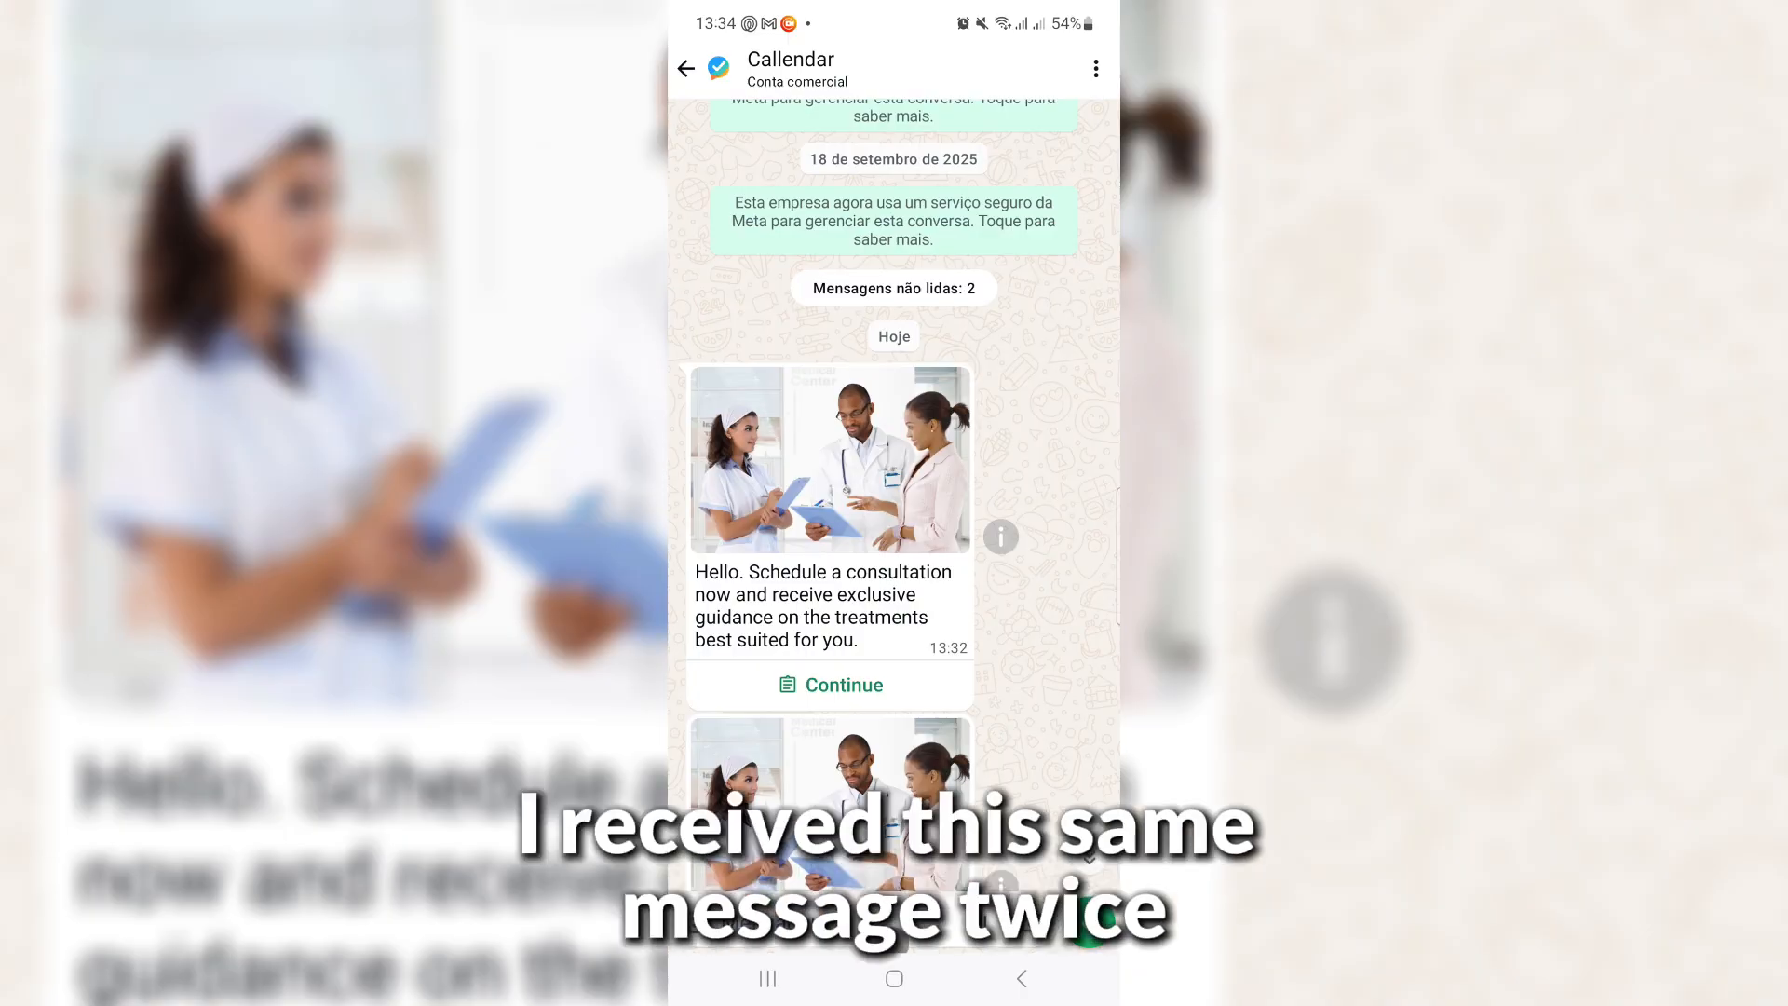
scroll(894, 522, "down", 2)
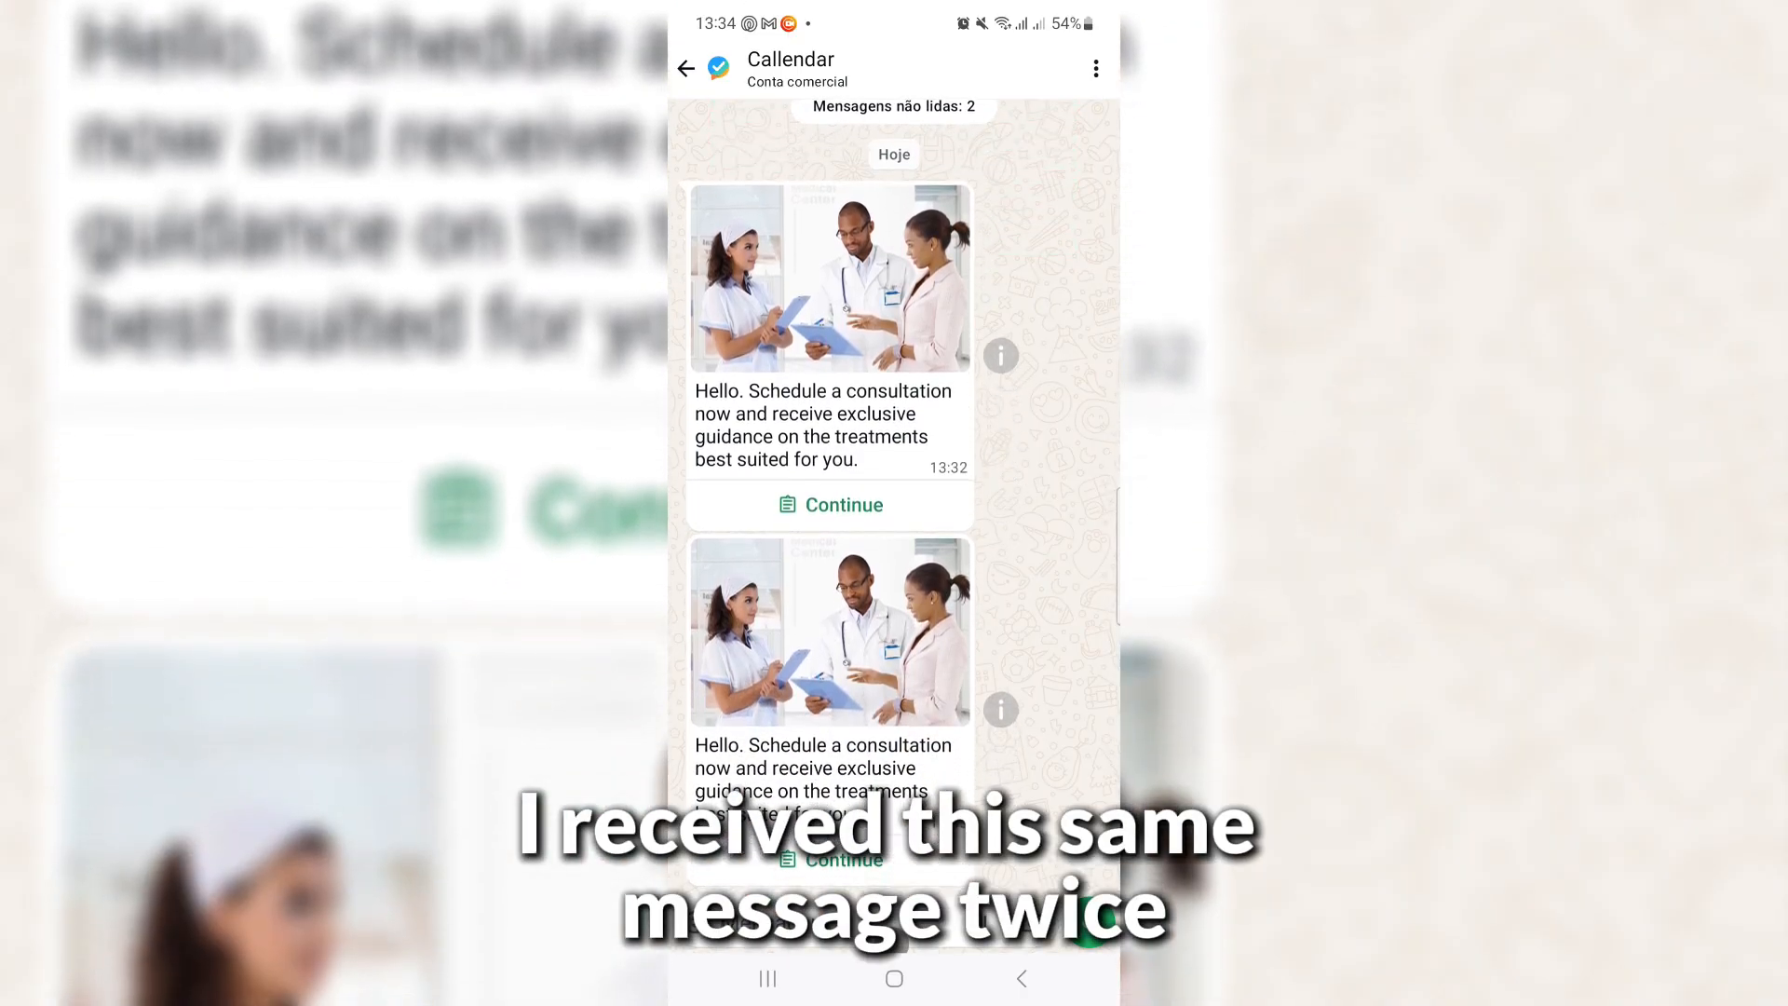